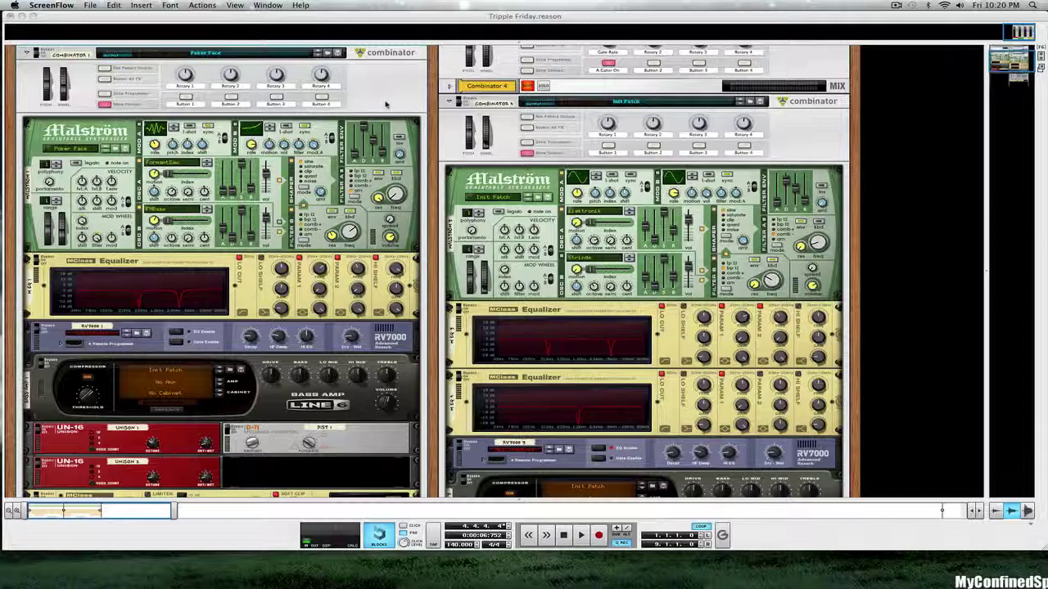
scroll(401, 106, "down", 1)
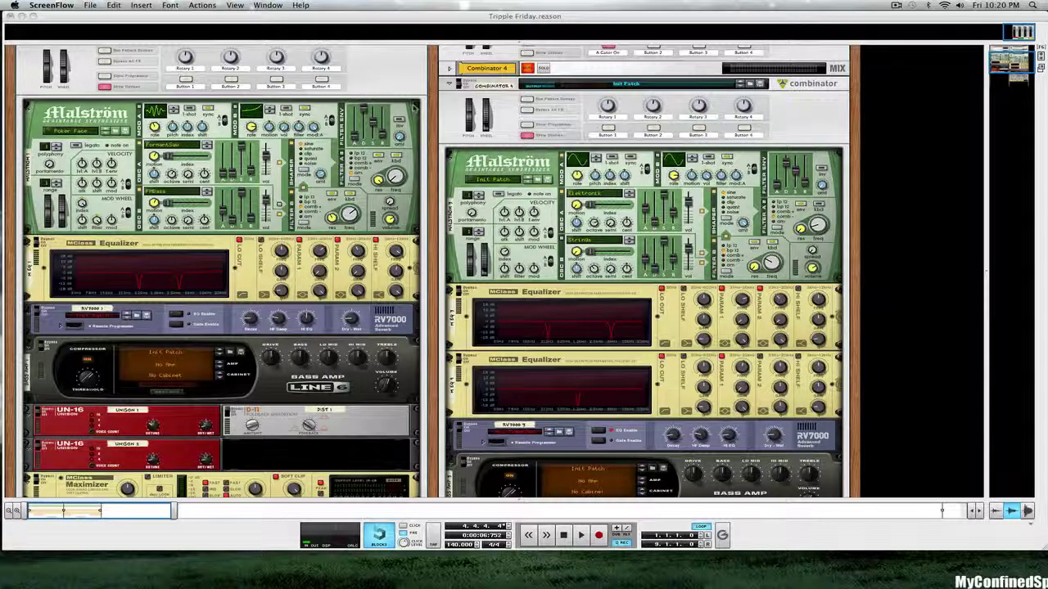
scroll(404, 107, "down", 4)
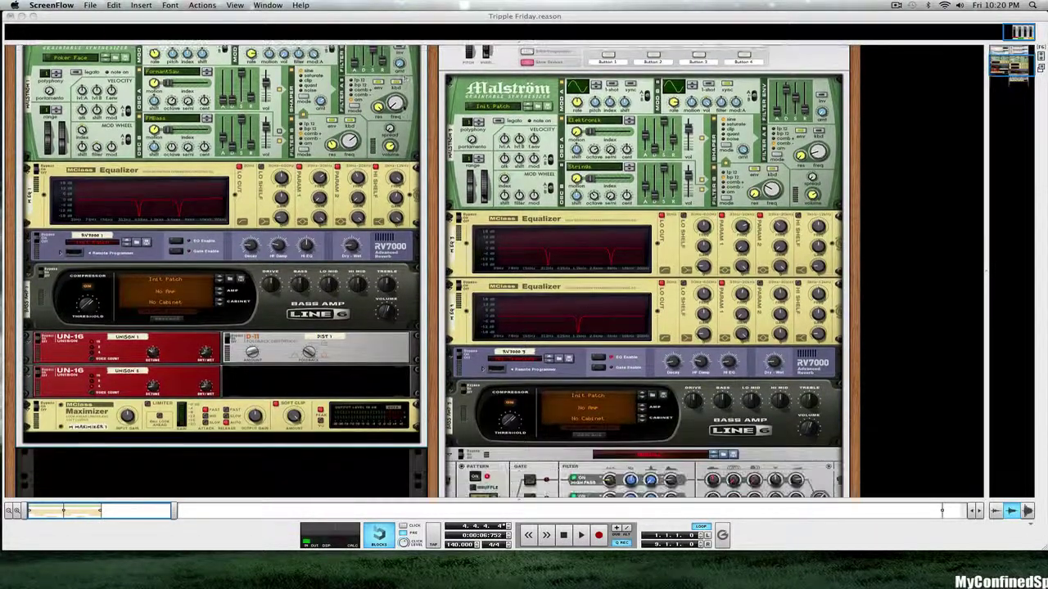
scroll(401, 106, "up", 7)
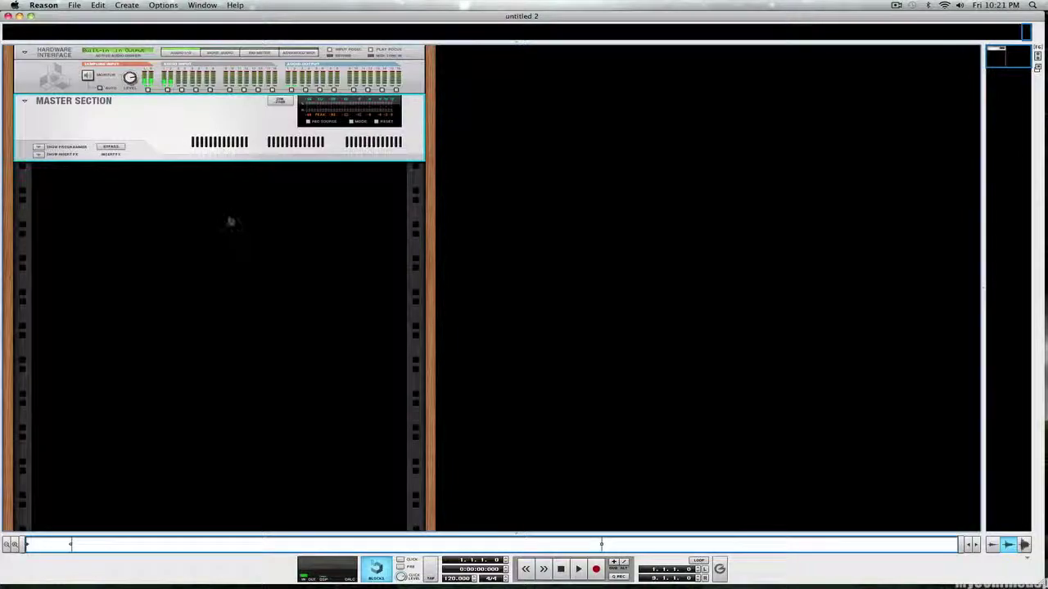
- Add a Combinator to the empty rack and create a Malström synthesizer inside it
right_click(177, 215)
mouse_move(237, 292)
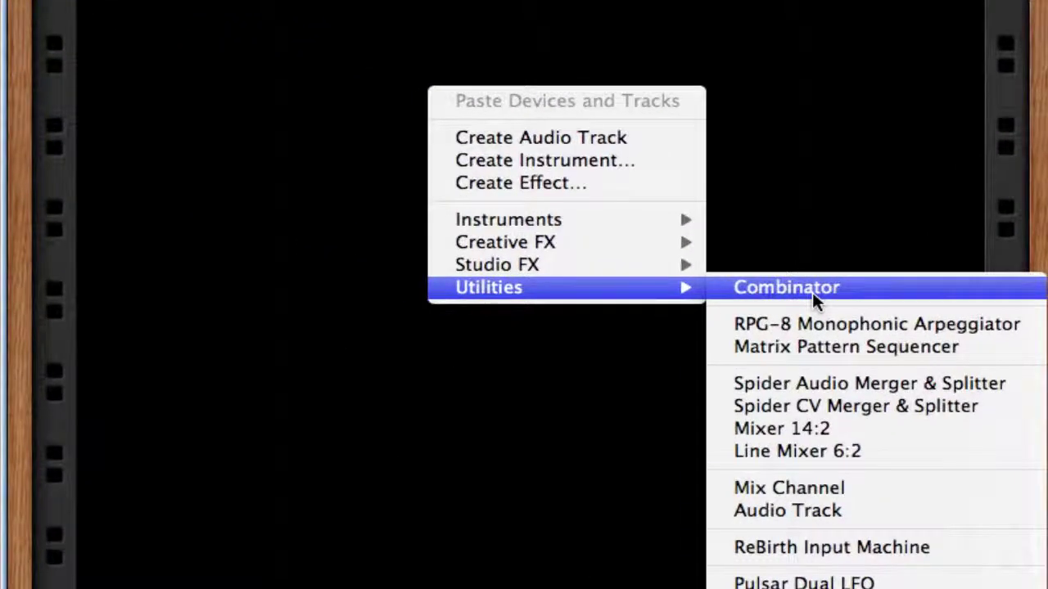
left_click(336, 293)
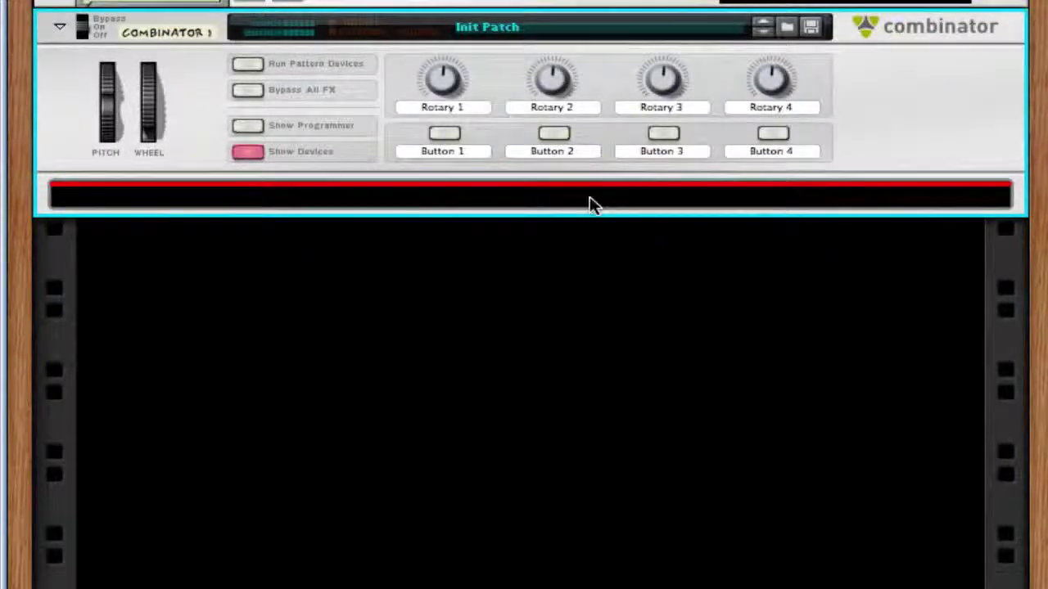
right_click(463, 198)
mouse_move(643, 416)
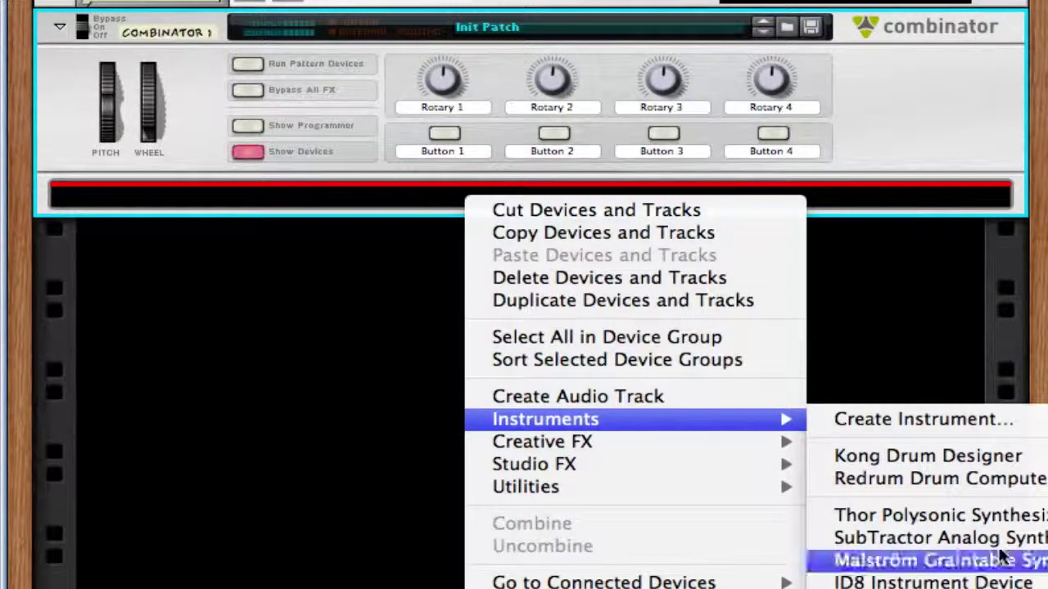
left_click(965, 563)
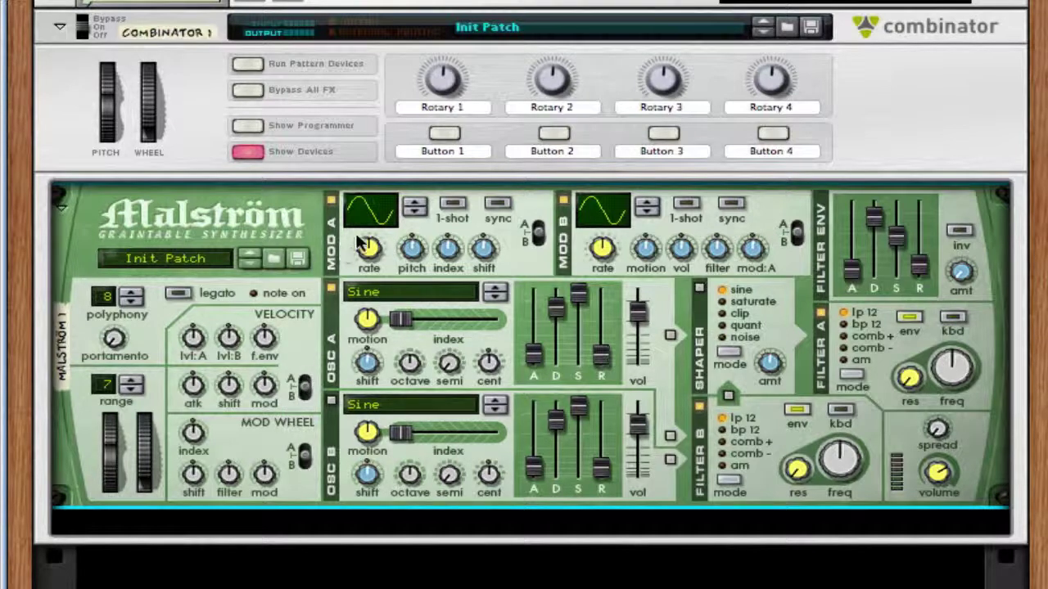
- Set the Malström's polyphony and range to 1 and turn up the mod wheel's index and filter amounts
left_click(131, 299)
left_click(131, 300)
left_click(131, 301)
left_click(131, 301)
left_click(137, 389)
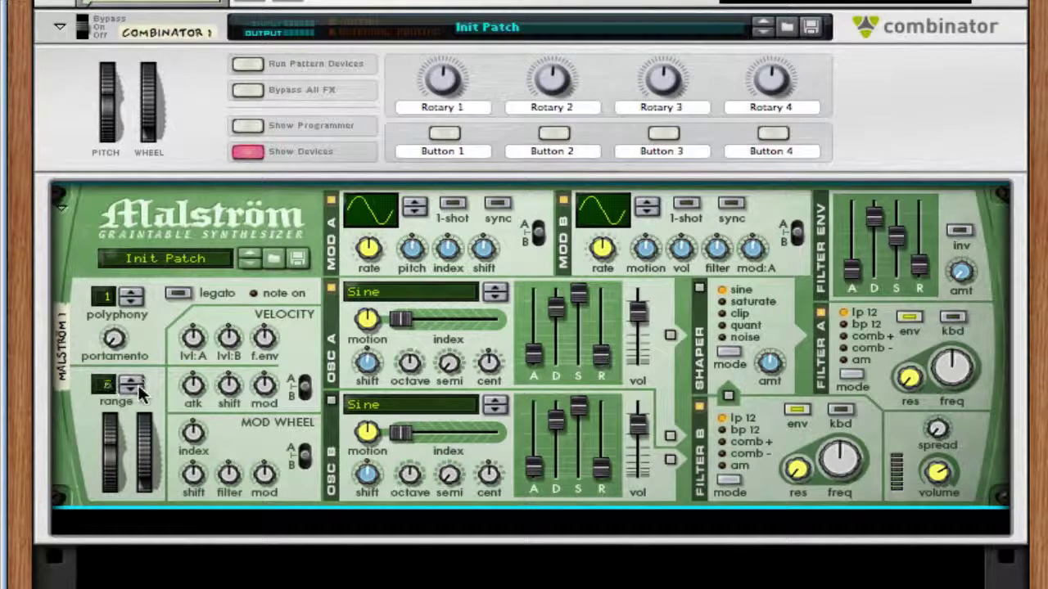
left_click(138, 389)
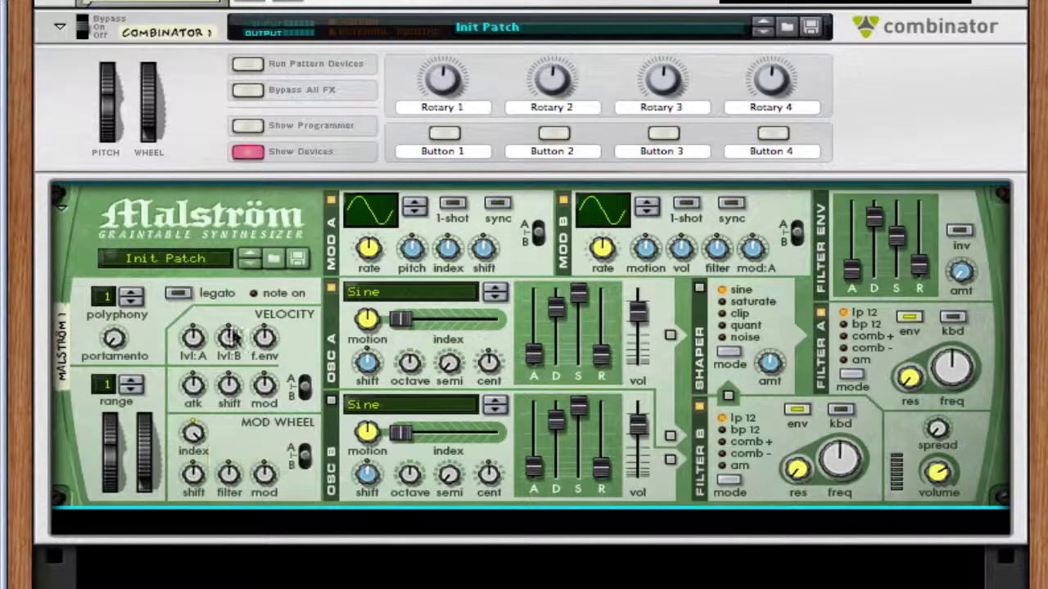
left_click_drag(229, 476, 230, 442)
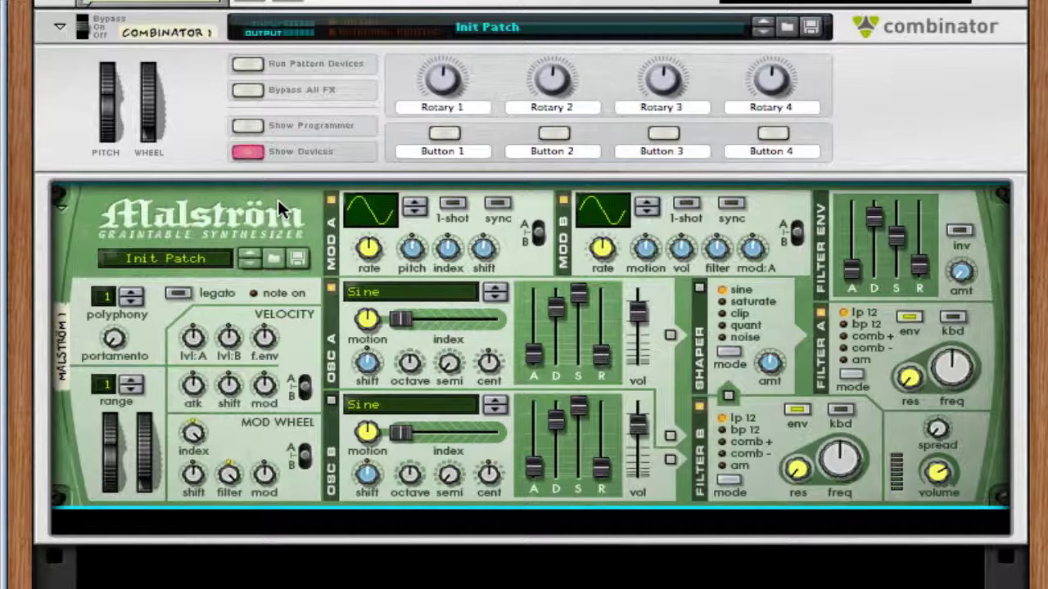
- Set oscillator A to the FormantSaw graintable and raise its motion slightly
left_click(395, 293)
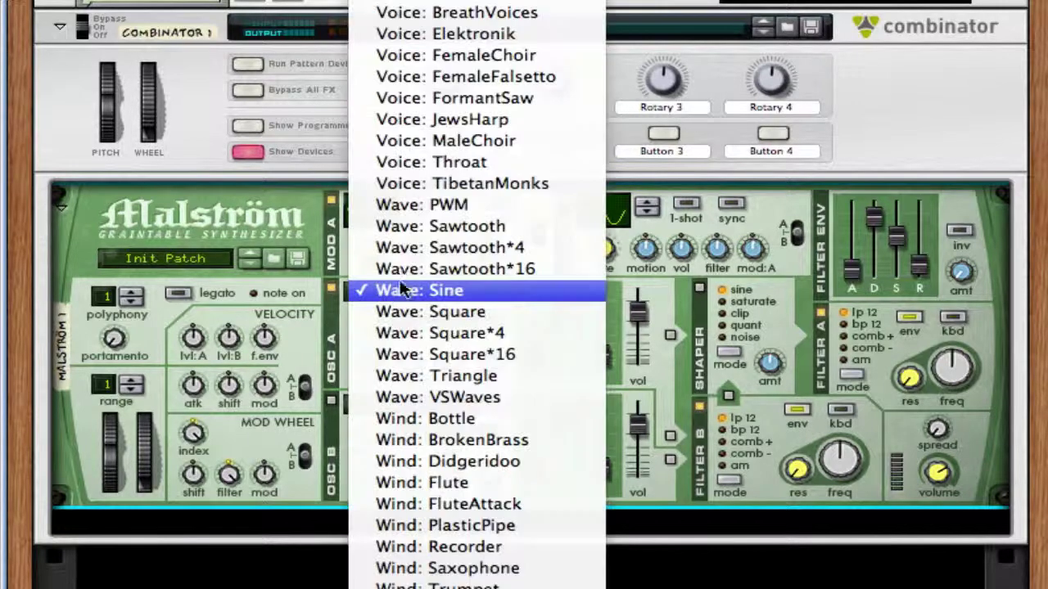
left_click(542, 98)
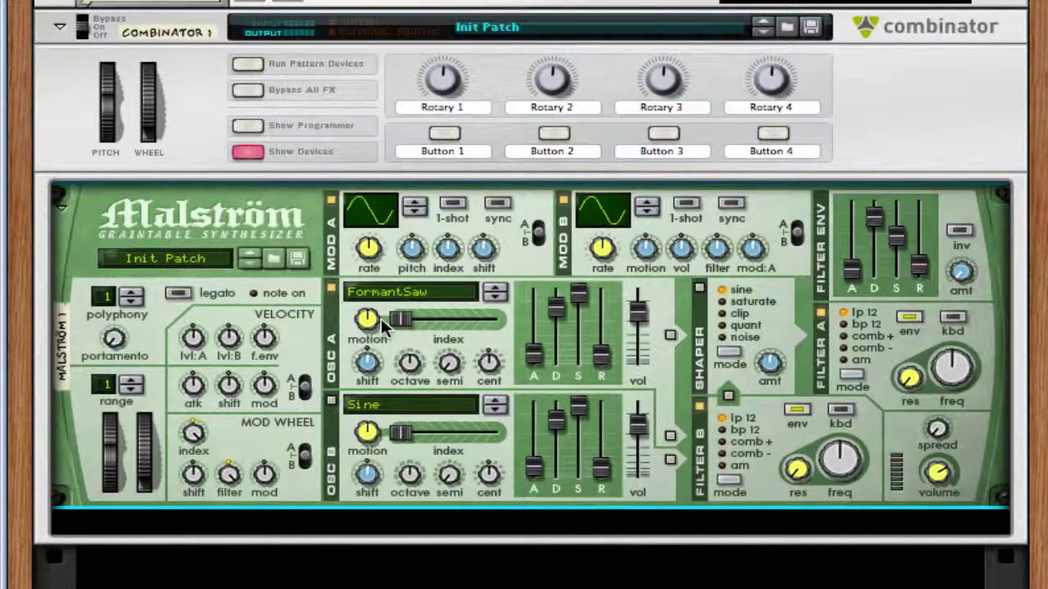
mouse_move(381, 300)
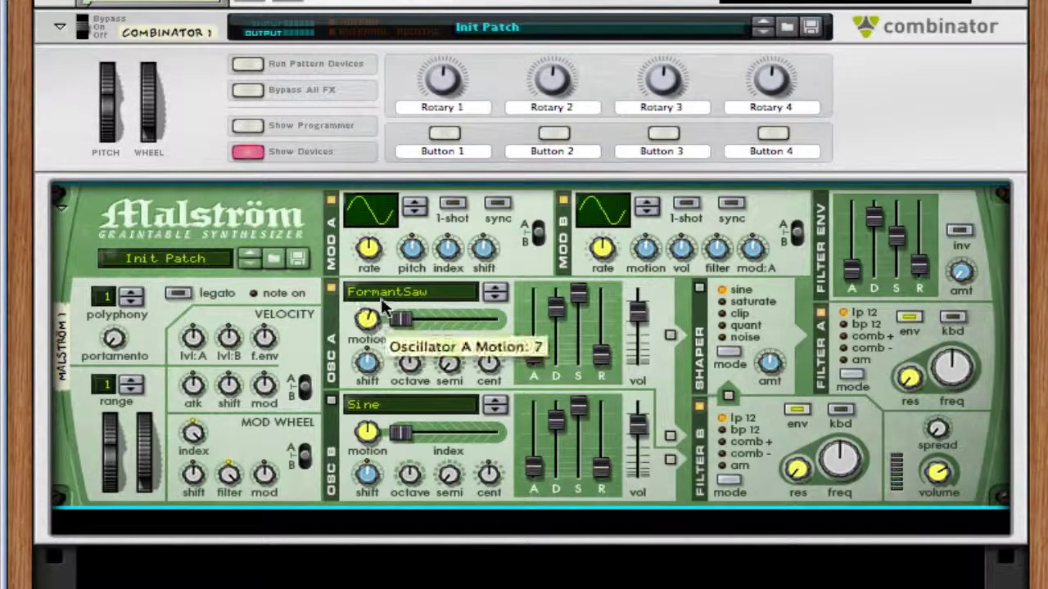
left_click_drag(380, 298, 383, 294)
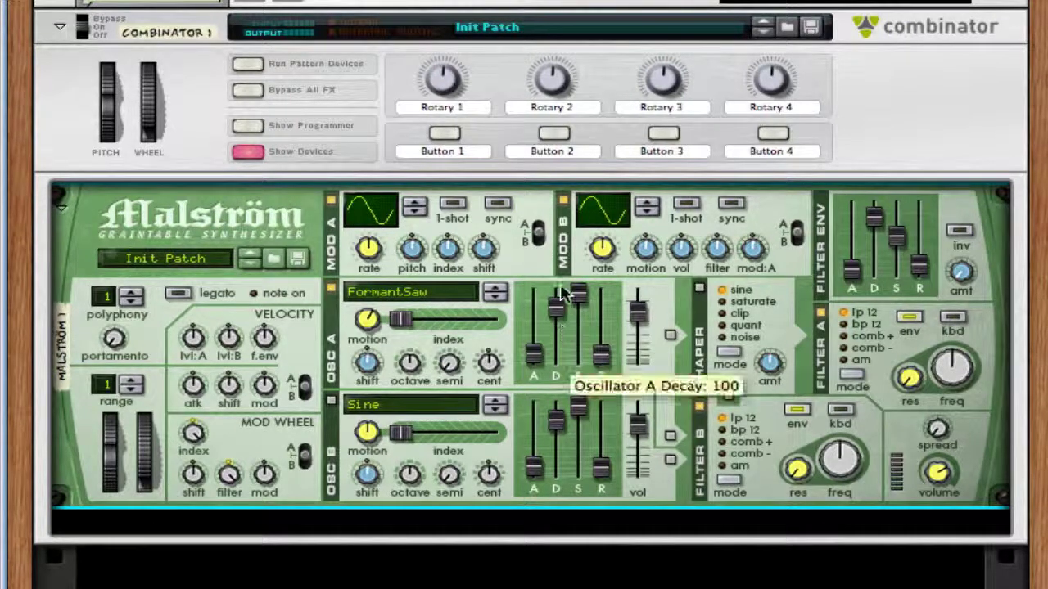
- Lower oscillator A's decay to minimum, set its octave to 5 and route it to the Shaper
left_click_drag(560, 305, 556, 485)
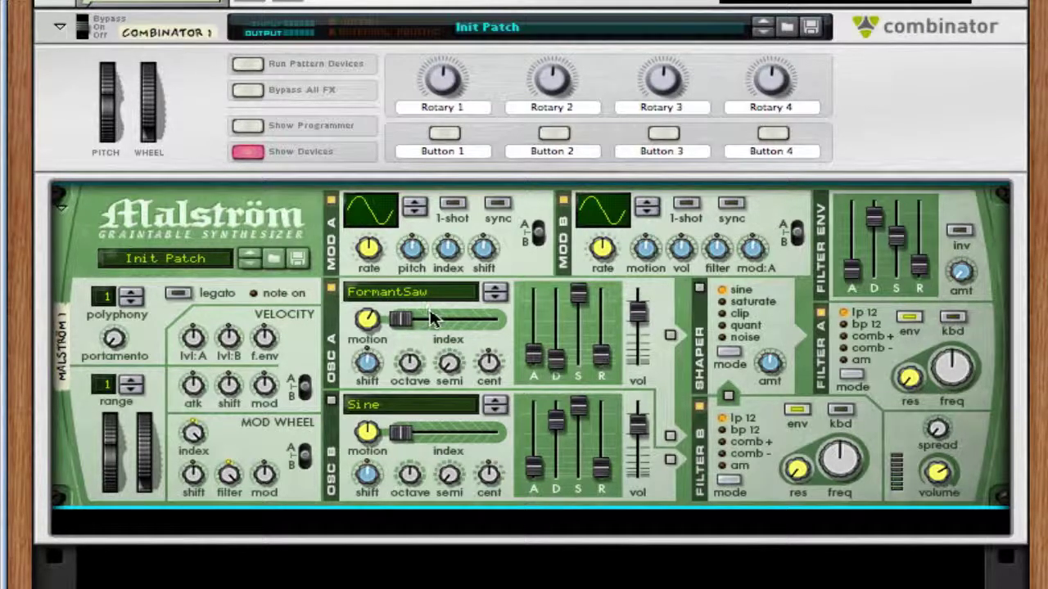
left_click_drag(419, 365, 427, 323)
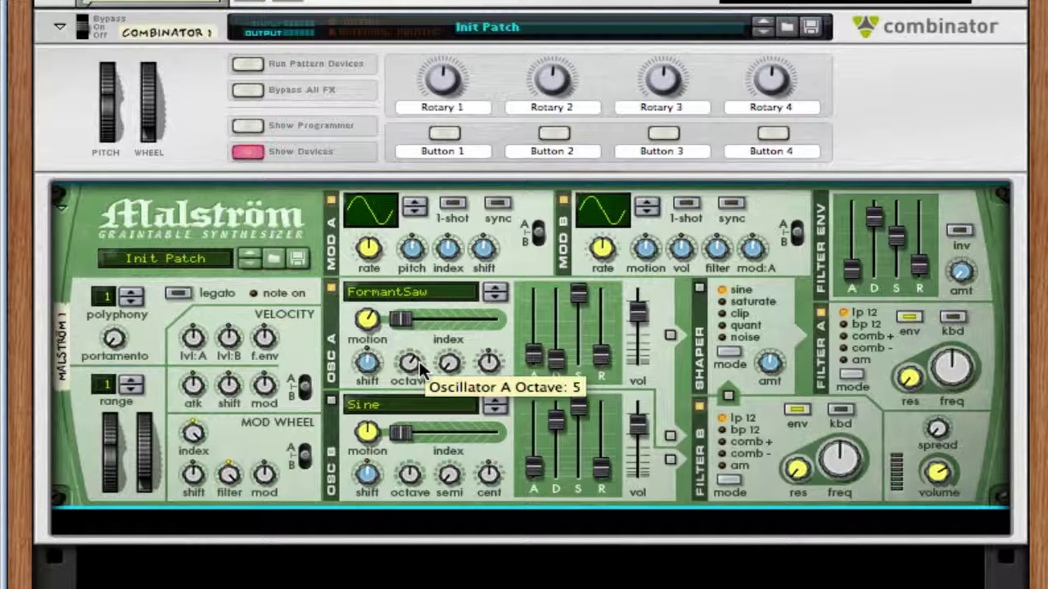
left_click(670, 335)
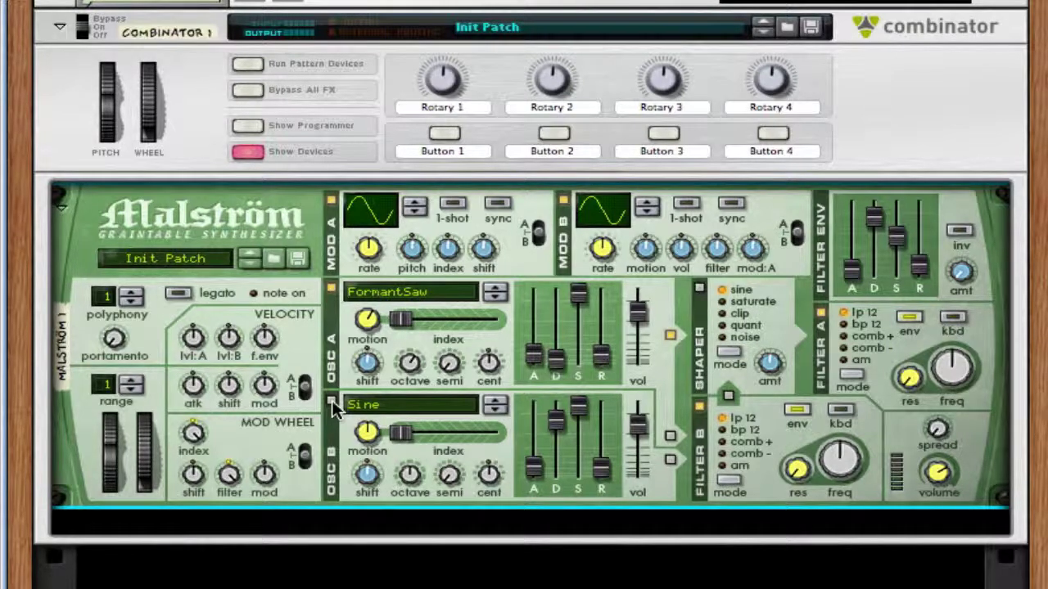
- Enable oscillator B with the FMBass graintable and raise its motion
left_click(456, 402)
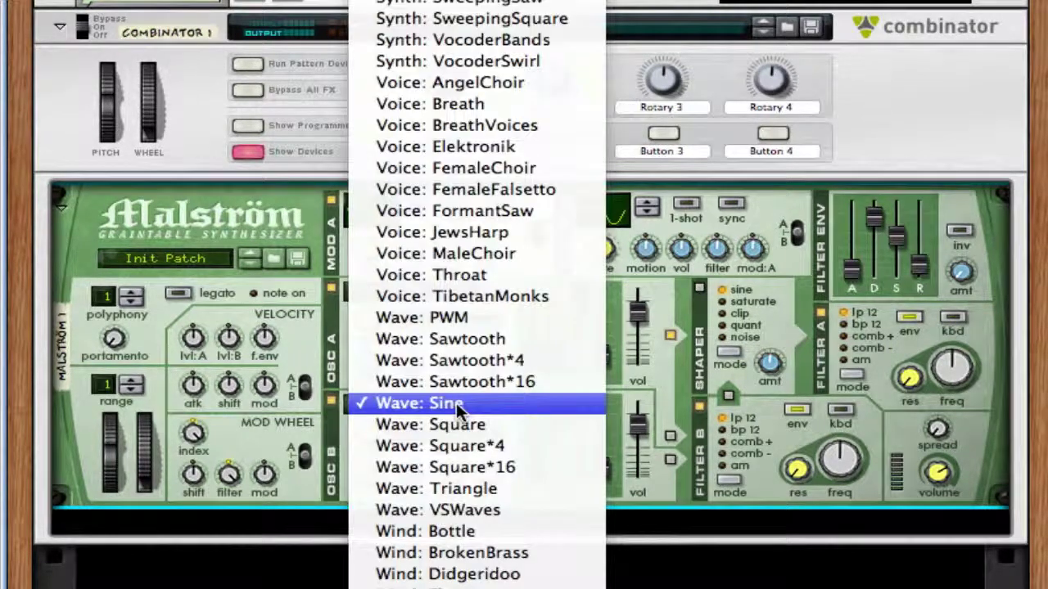
scroll(456, 402, "up", 10)
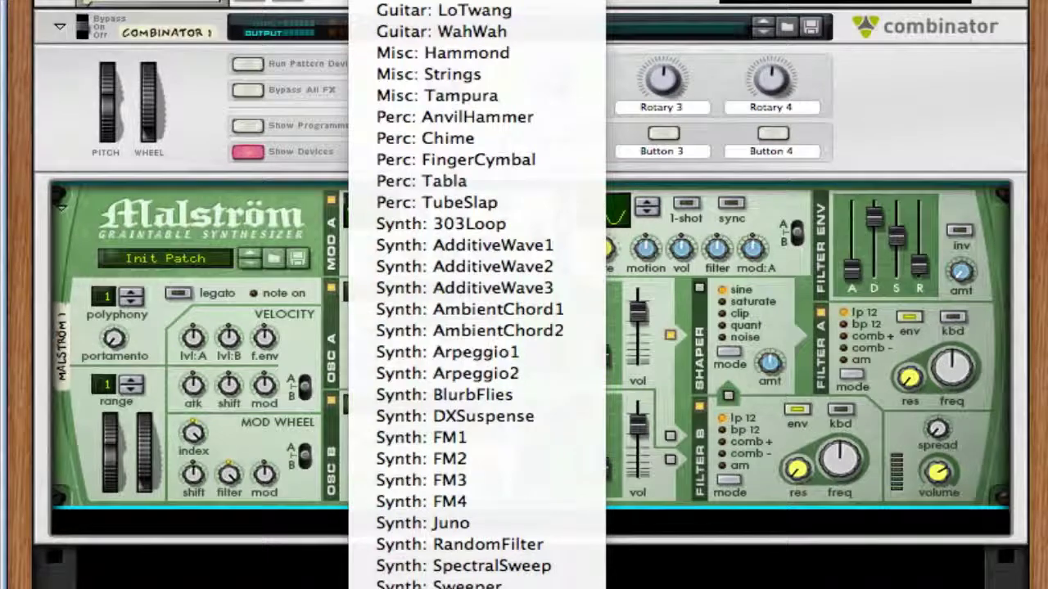
left_click(458, 3)
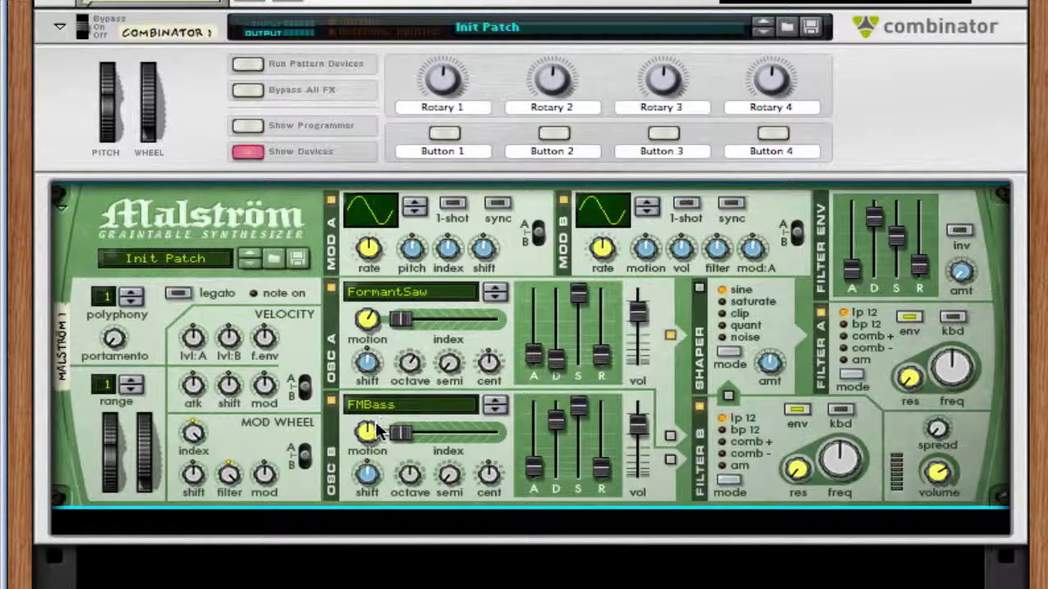
left_click_drag(376, 430, 377, 395)
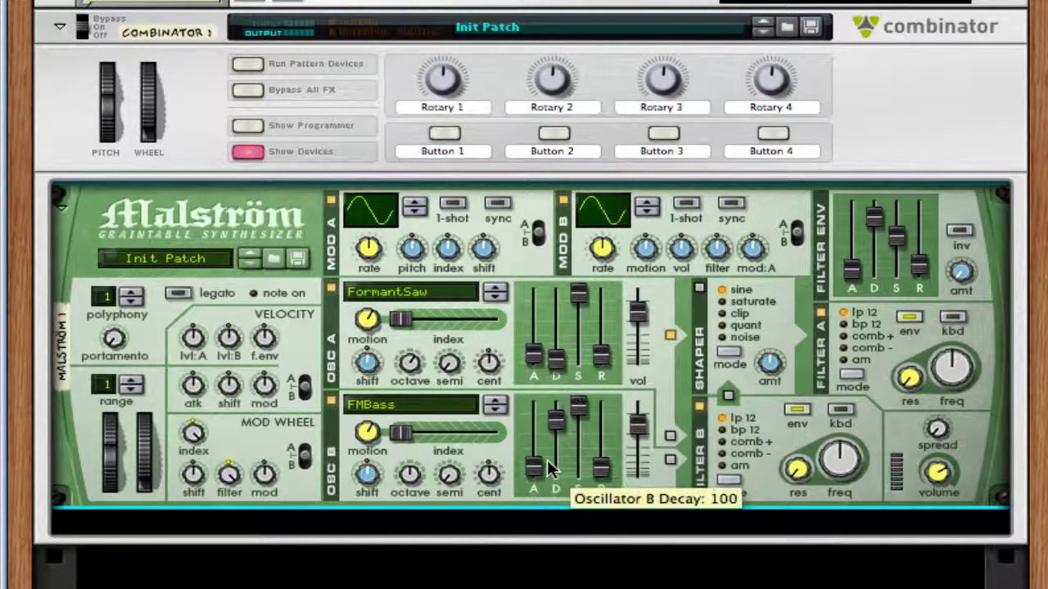
- Raise oscillator B's attack slightly, lower its decay to minimum and route it to Filter B
left_click_drag(533, 472, 540, 455)
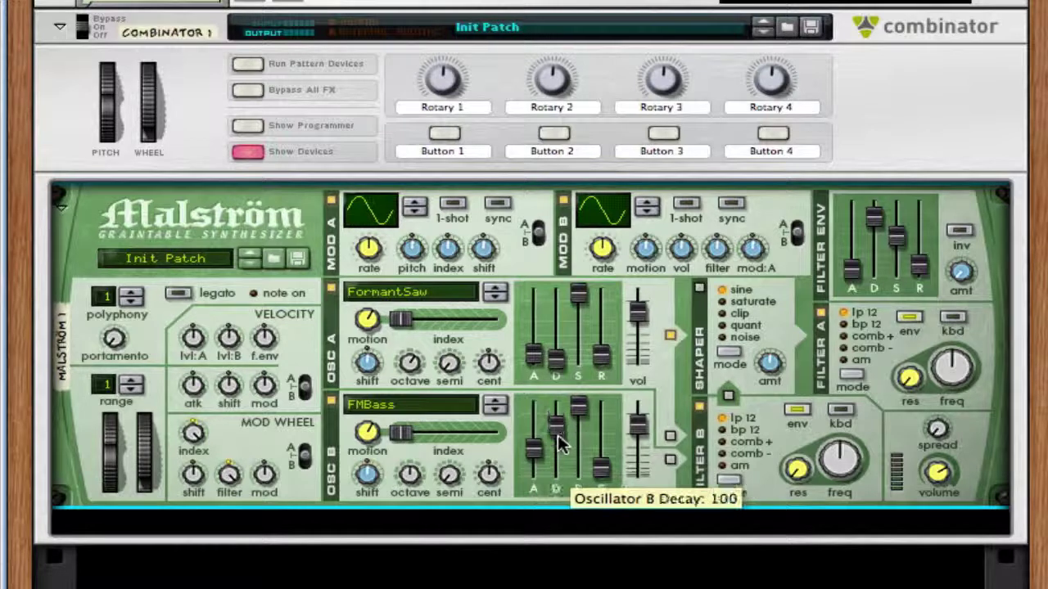
left_click_drag(555, 422, 554, 528)
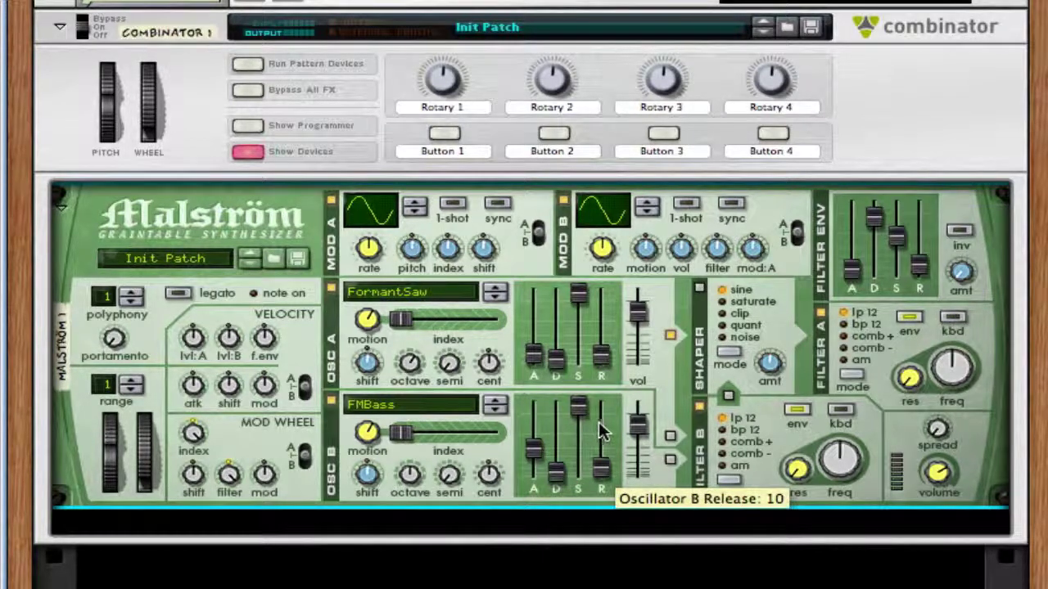
left_click(671, 459)
left_click(700, 405)
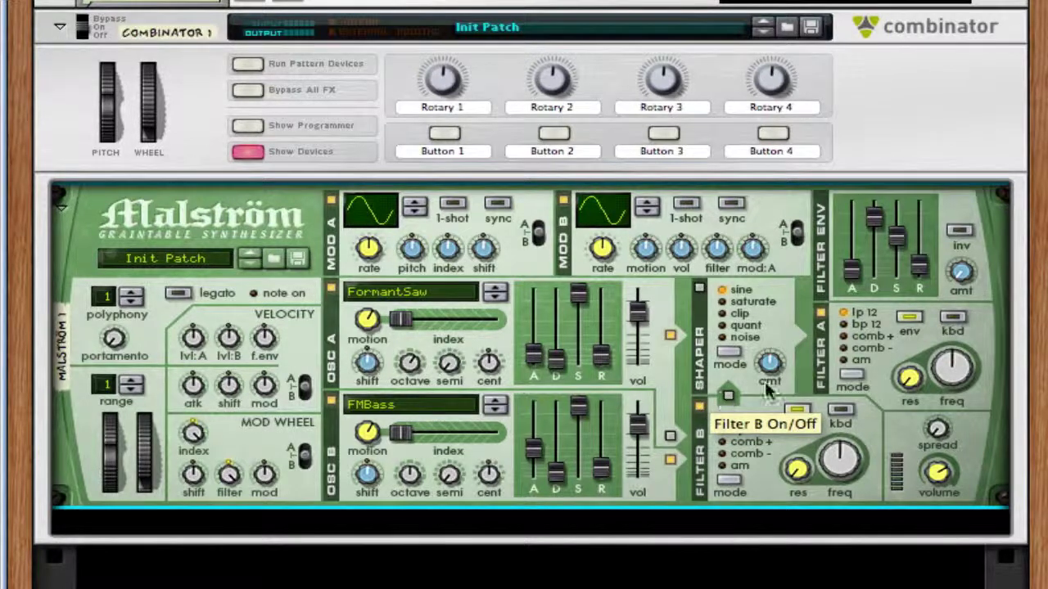
- Turn up Filter B's resonance and frequency and enable its keyboard tracking
left_click_drag(806, 437, 811, 356)
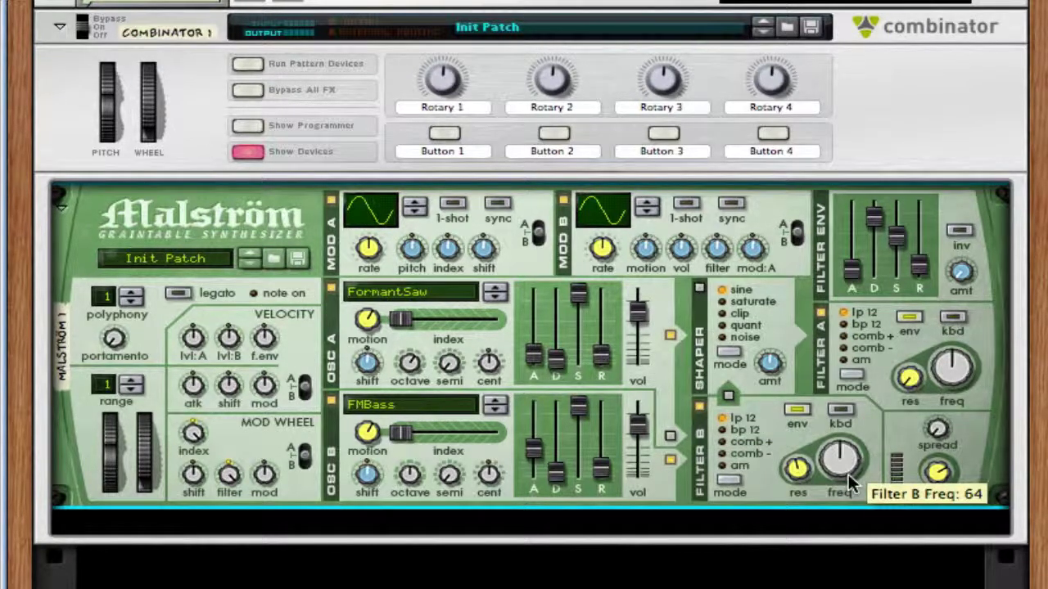
left_click_drag(848, 474, 848, 469)
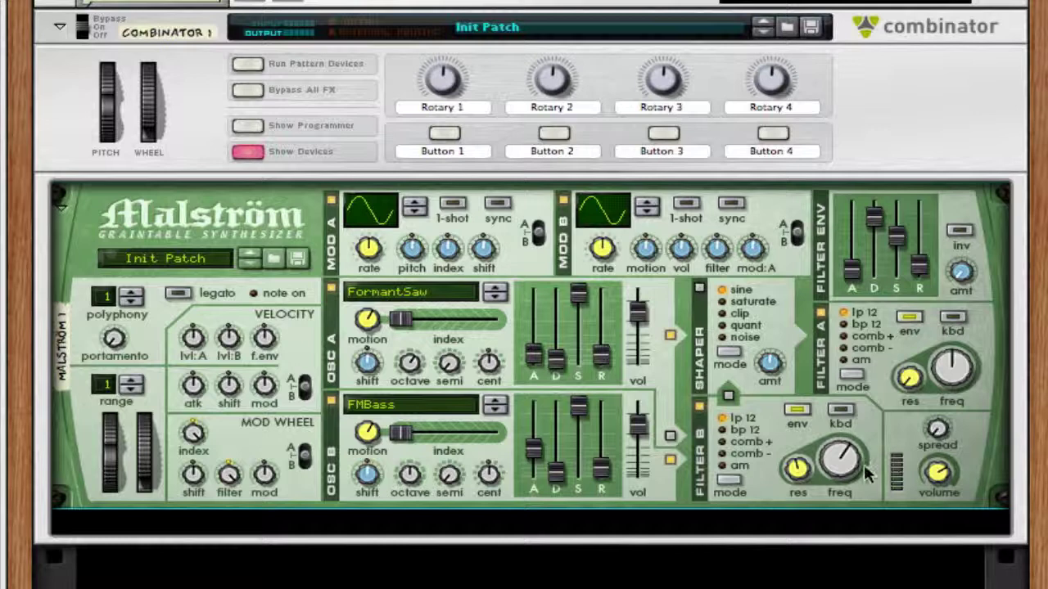
left_click_drag(851, 469, 851, 454)
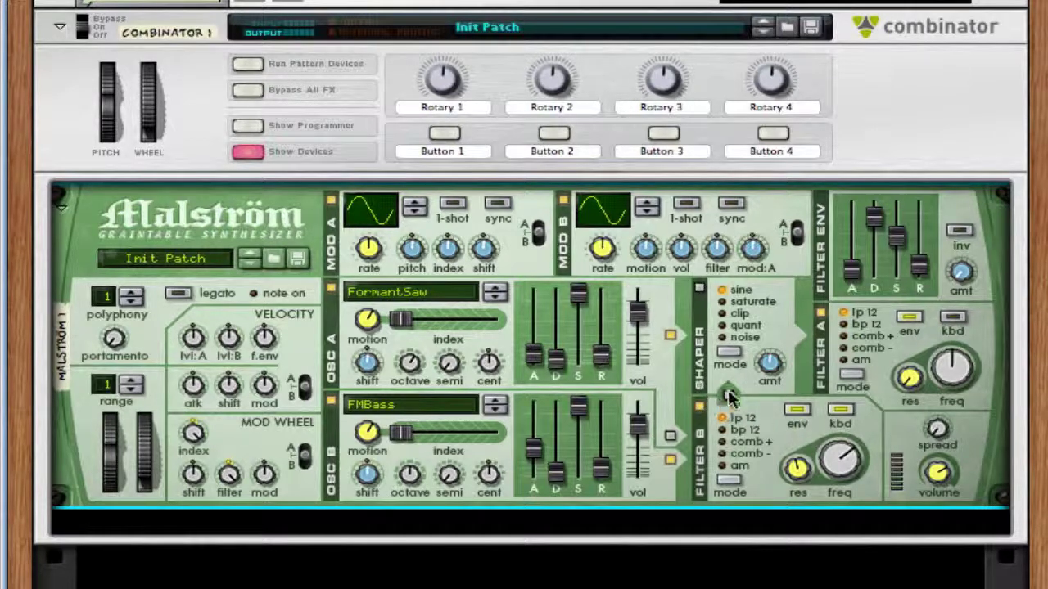
- Route Filter B into the Shaper, switch the Shaper on in sine mode and raise its amount
left_click(729, 396)
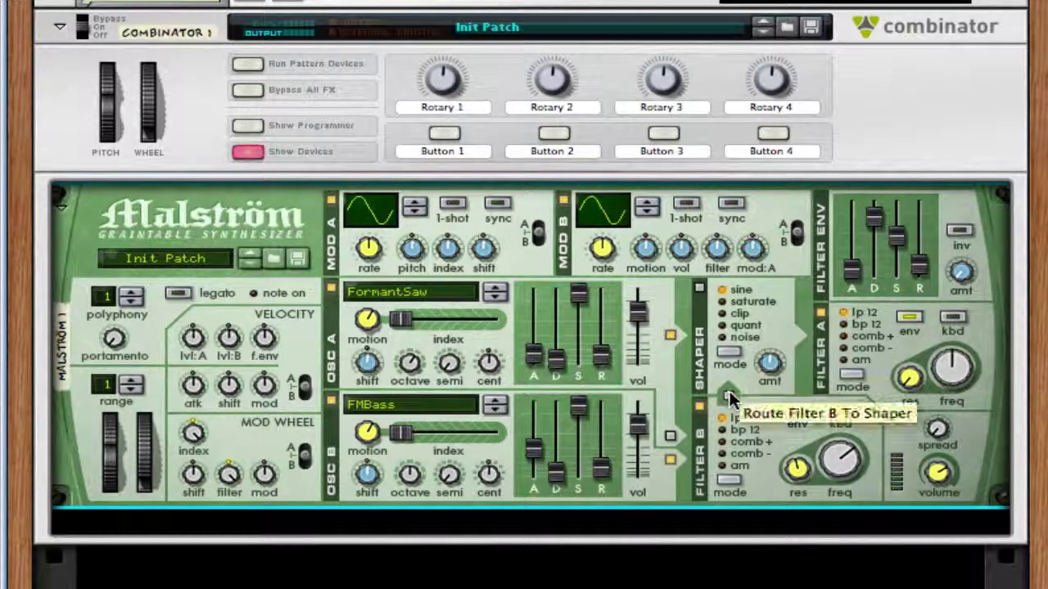
left_click(698, 289)
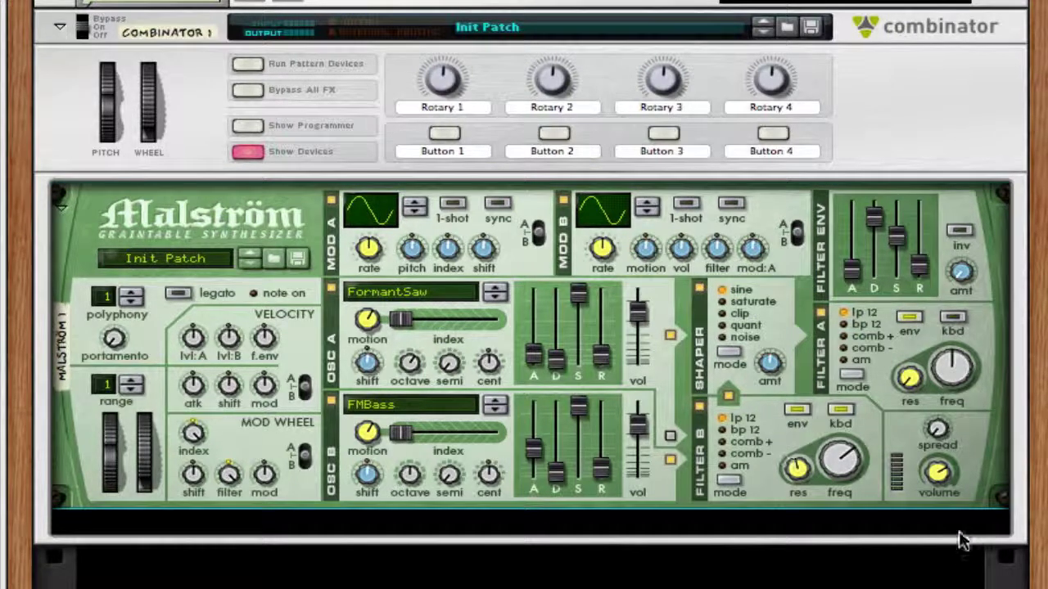
mouse_move(763, 347)
left_click_drag(763, 347, 763, 299)
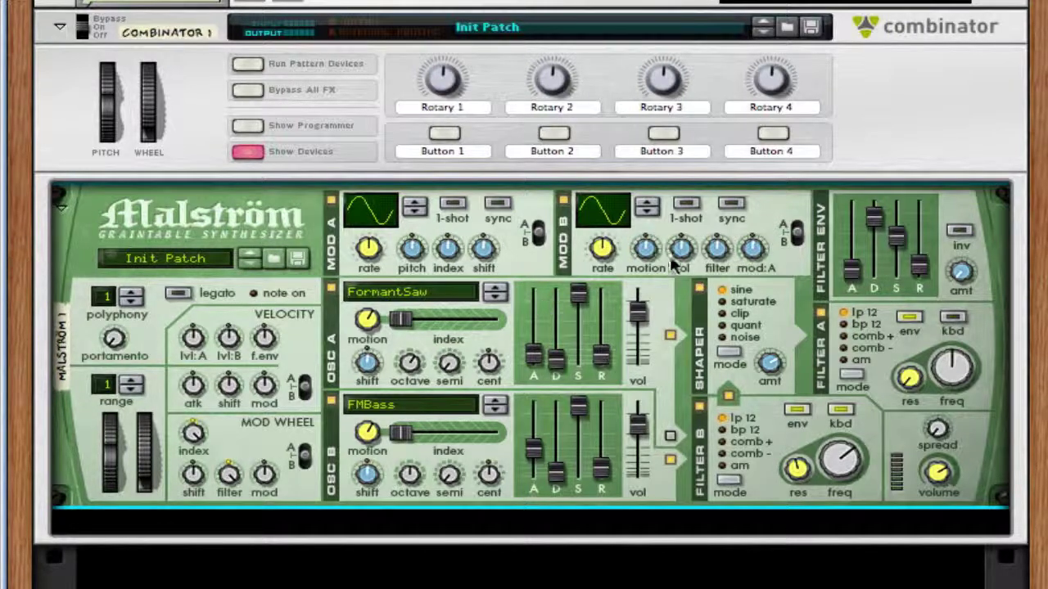
- Add an MClass Equalizer below the Malström and enable its Lo Cut, Param 1, Param 2 and Hi Shelf bands
right_click(792, 325)
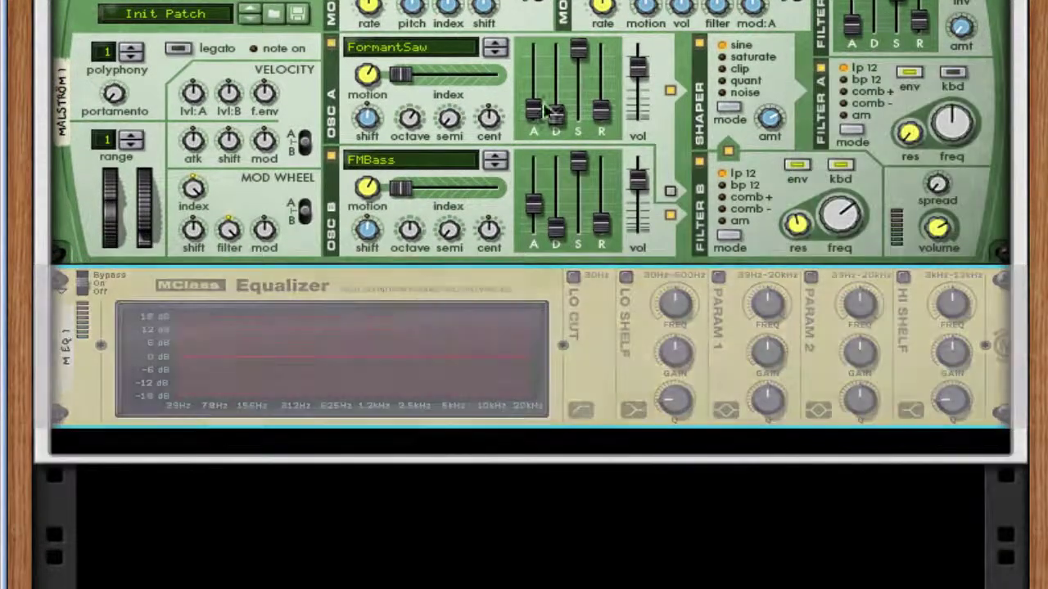
left_click(573, 276)
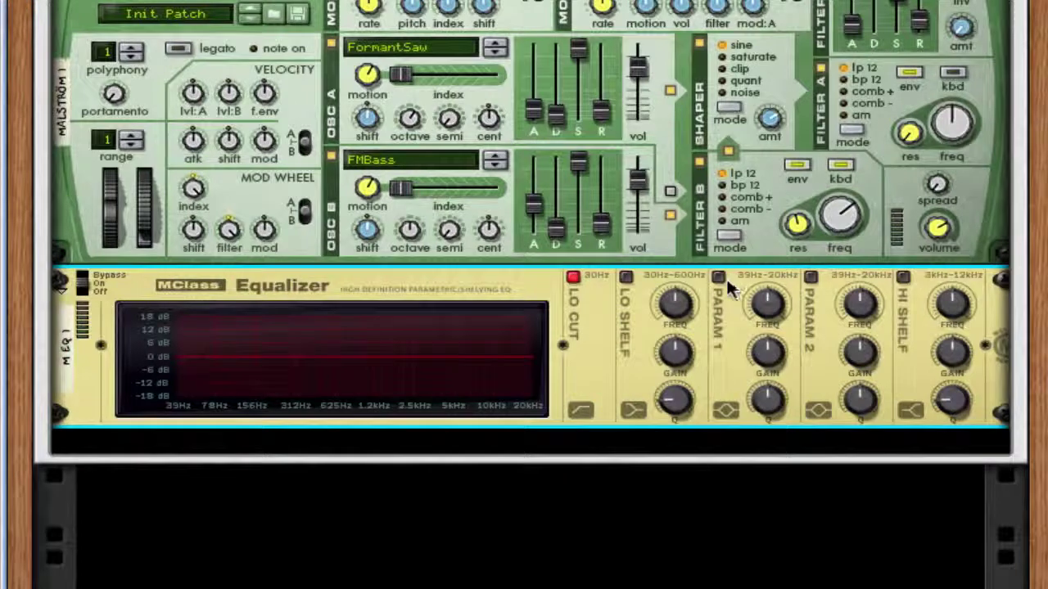
left_click(718, 277)
left_click(810, 277)
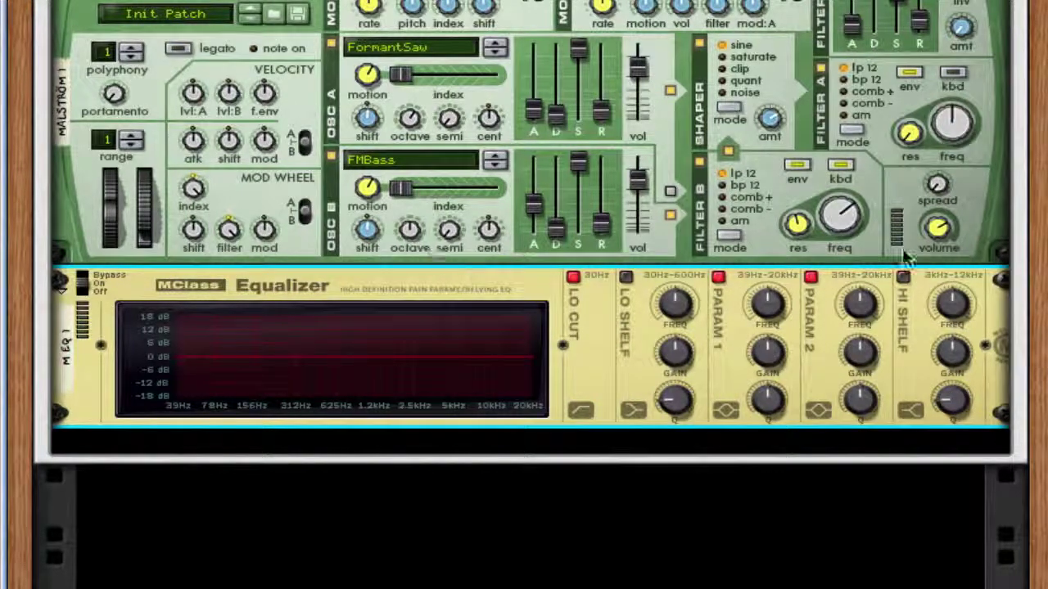
left_click(902, 276)
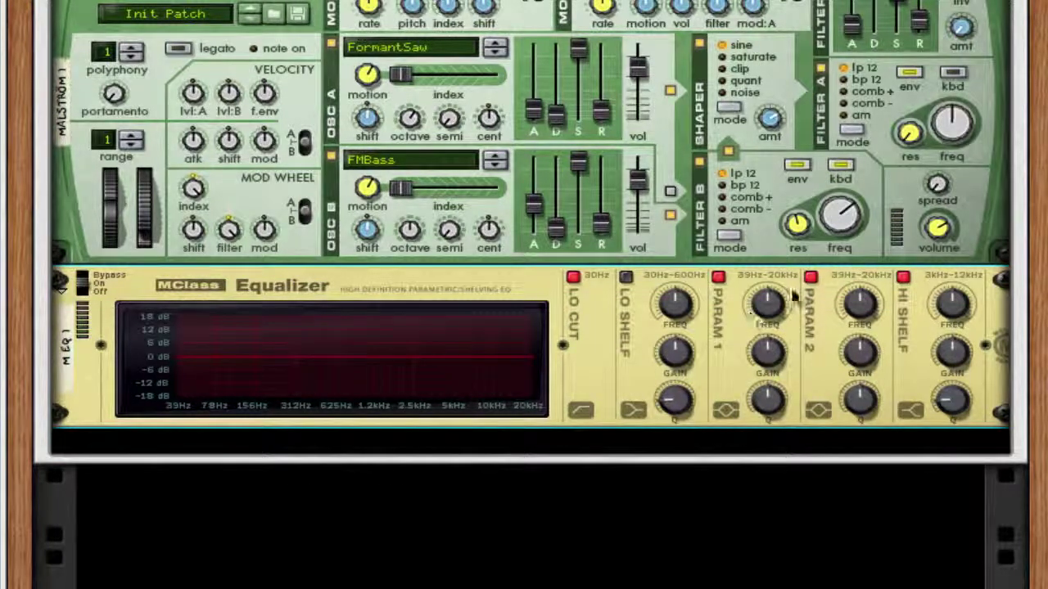
- Shape the equalizer with narrow notches: Param 1 at about 3 kHz and Param 2 near 625 Hz, both at minimum gain with high Q
mouse_move(768, 283)
left_click_drag(768, 282, 772, 253)
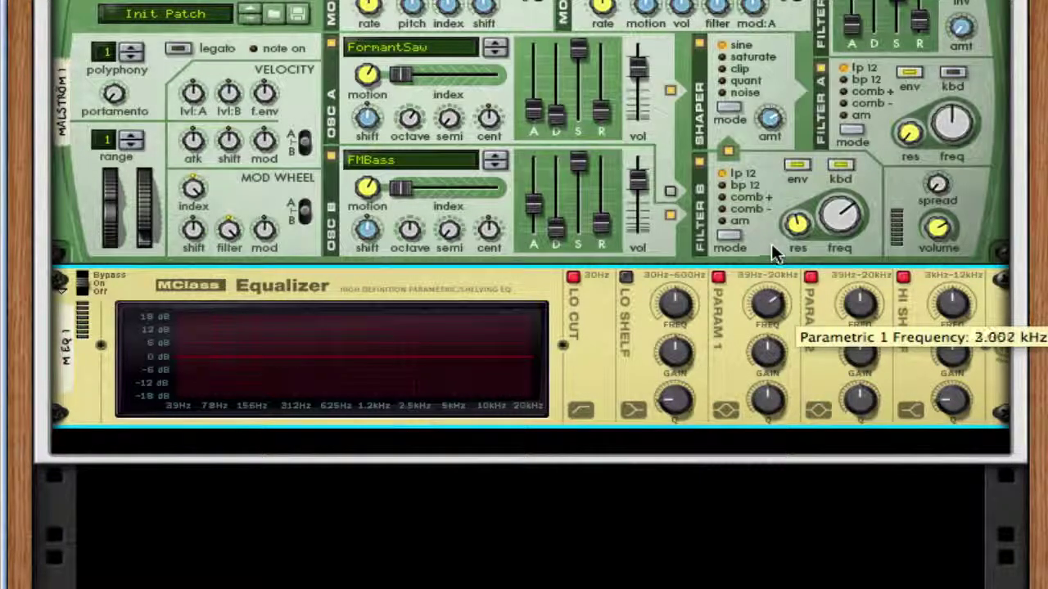
left_click_drag(767, 352, 771, 237)
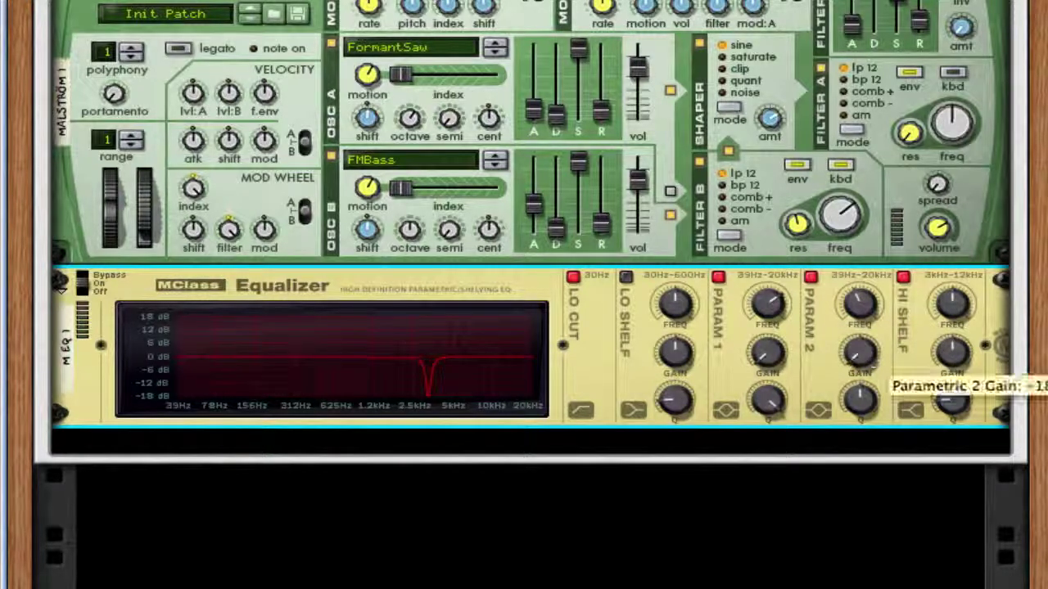
left_click_drag(861, 354, 859, 382)
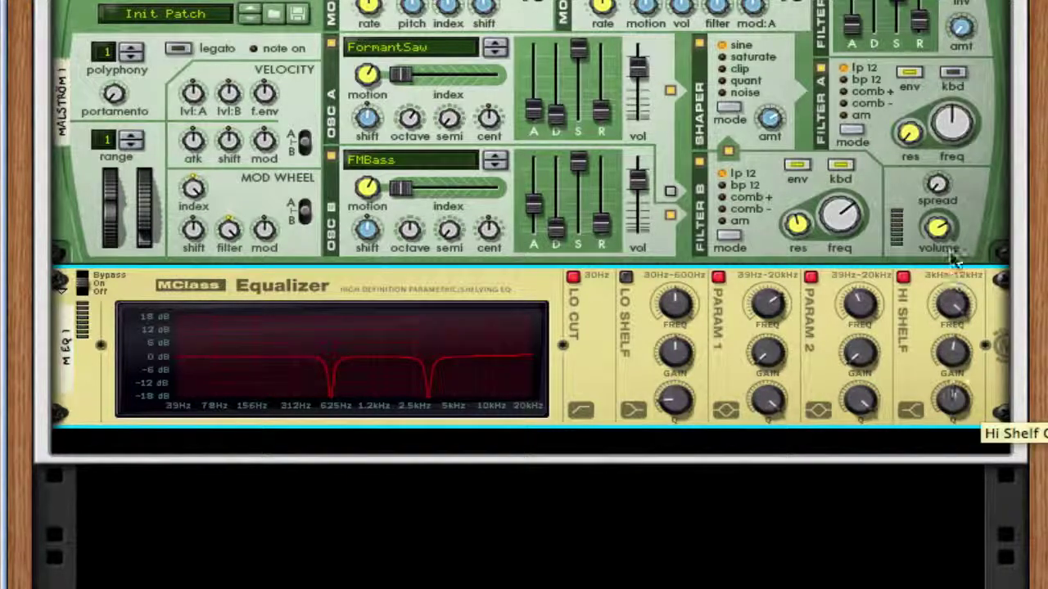
- Add an RV7000 Advanced Reverb below the MClass Equalizer
right_click(885, 362)
left_click(892, 282)
right_click(892, 283)
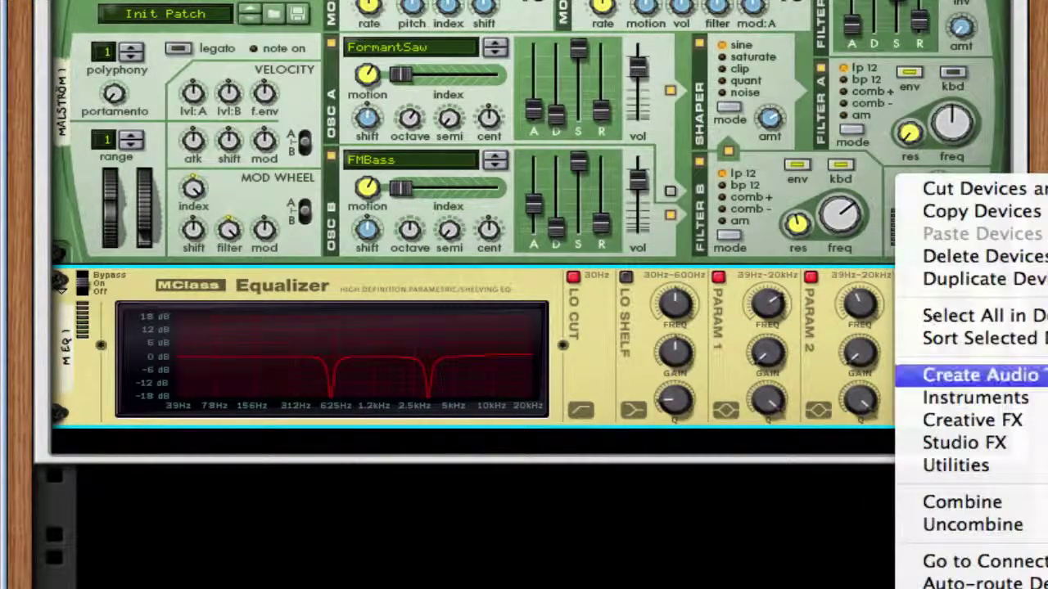
left_click(1043, 443)
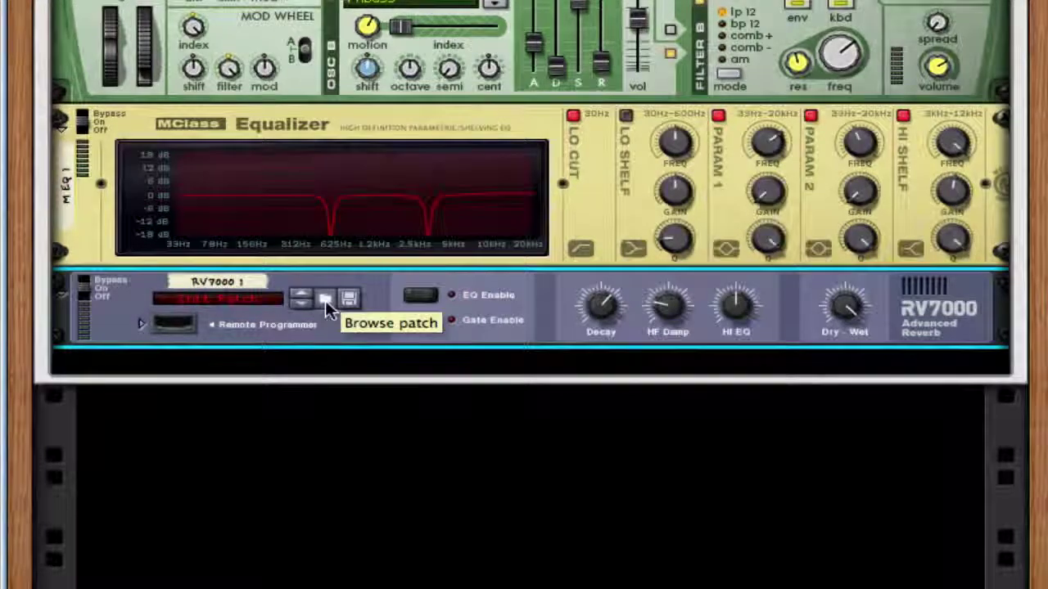
- Load the ALL Treetops.rv7 patch into the RV7000, shorten its decay and turn its dry/wet mix almost fully dry
left_click(325, 301)
scroll(462, 210, "down", 4)
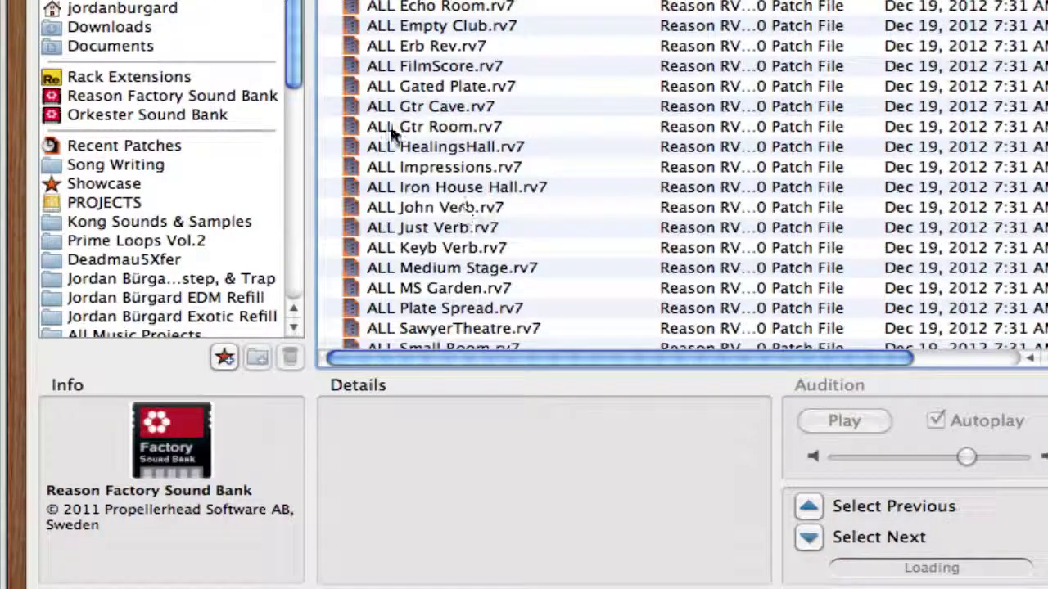
scroll(487, 293, "down", 3)
left_click(477, 305)
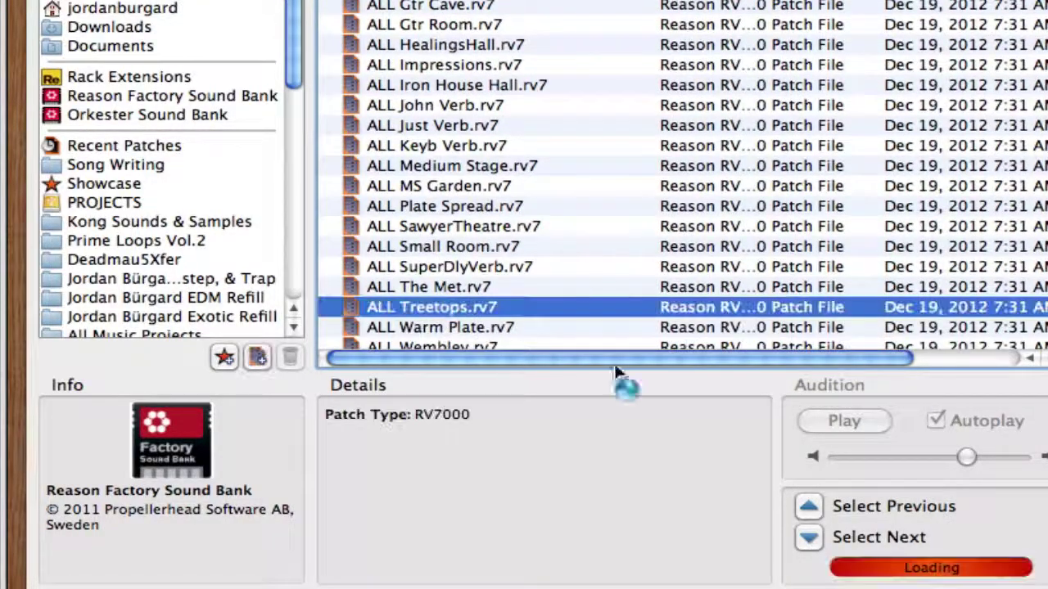
key("Return")
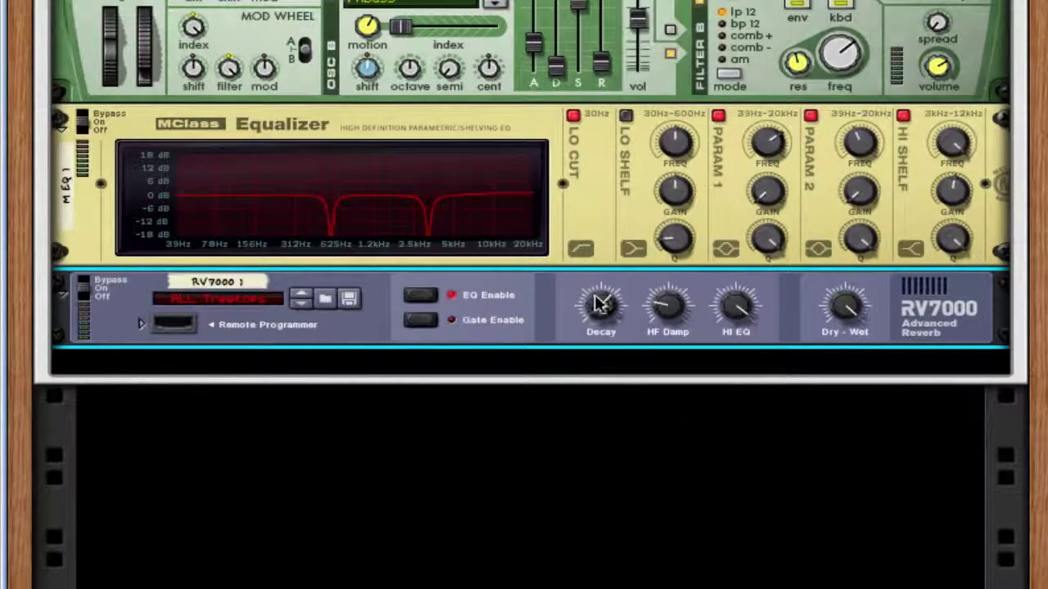
left_click_drag(599, 300, 601, 460)
left_click_drag(843, 304, 859, 491)
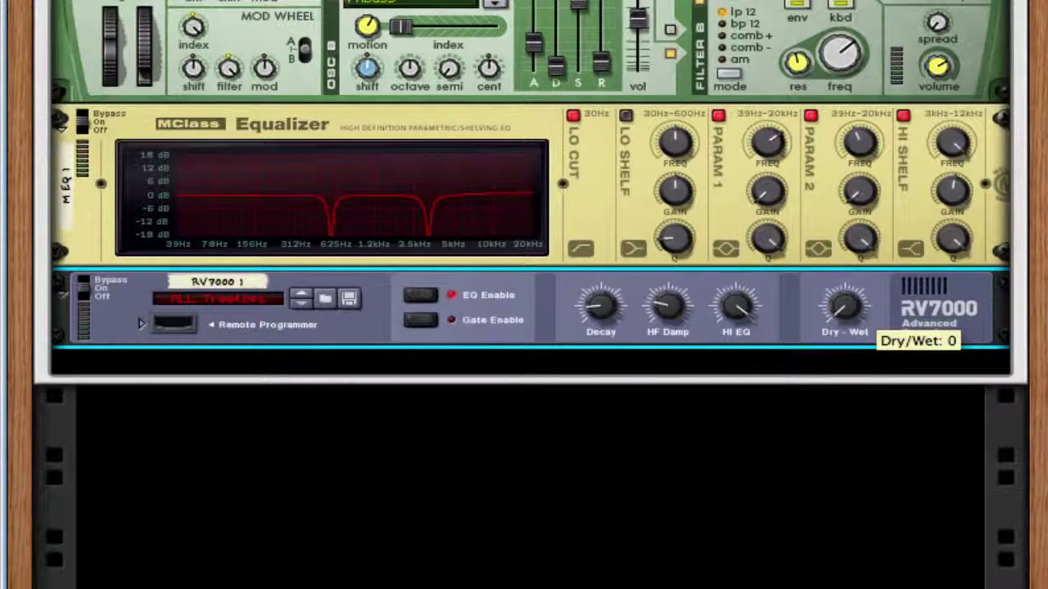
- Add a Line 6 Bass Amp below the reverb and switch its compressor on
right_click(928, 326)
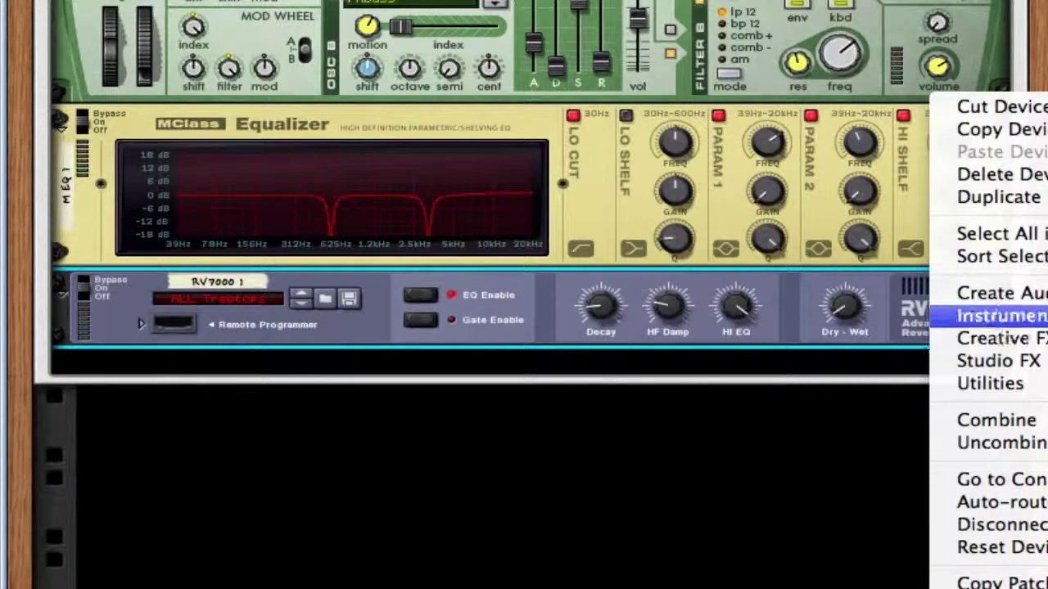
left_click(1047, 361)
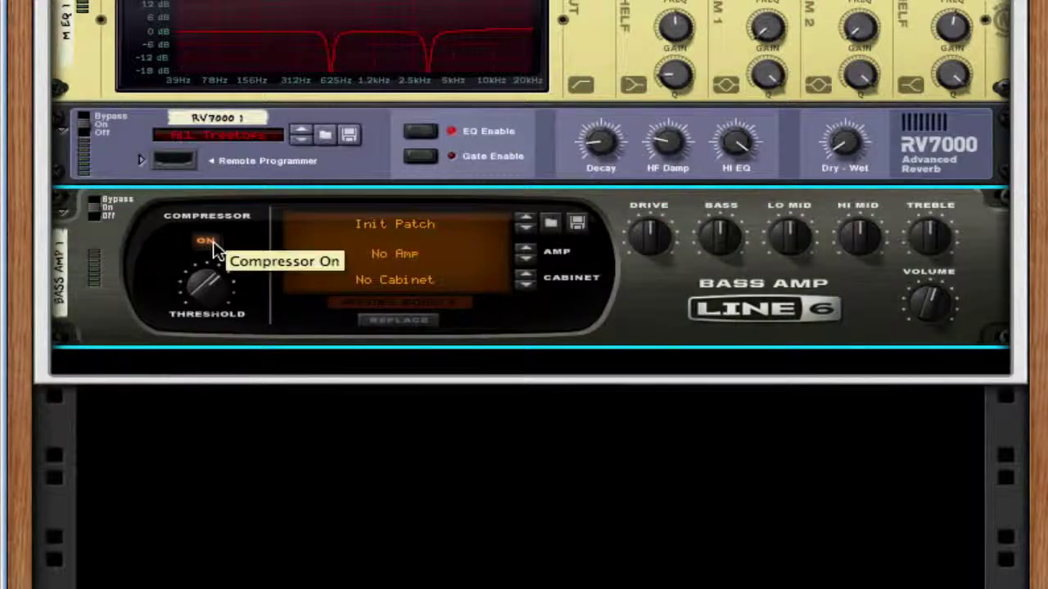
left_click(209, 241)
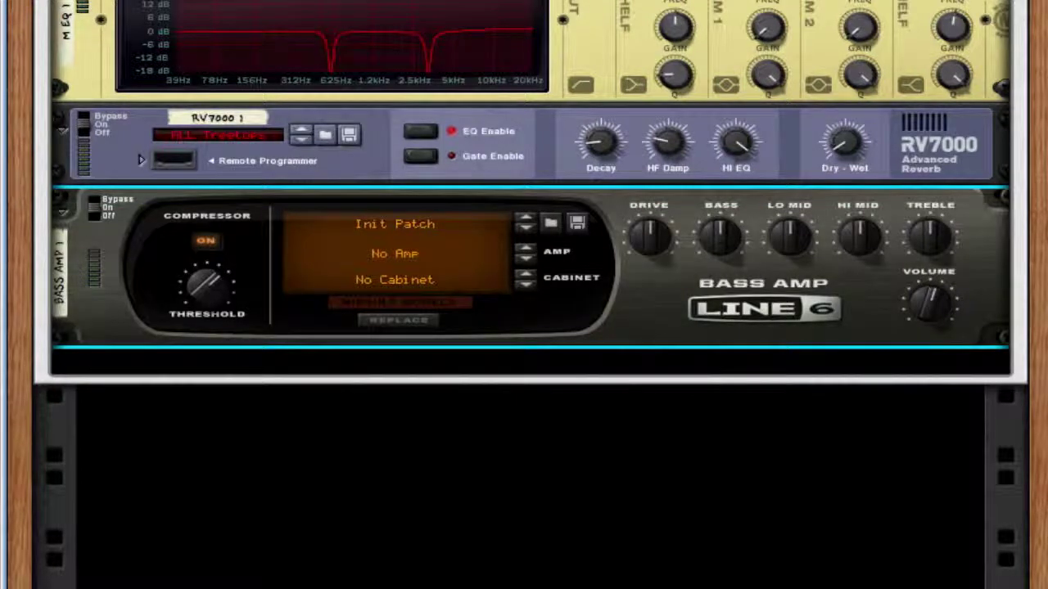
- Add a UN-16 Unison below the bass amp and turn its dry/wet mix down low
right_click(753, 316)
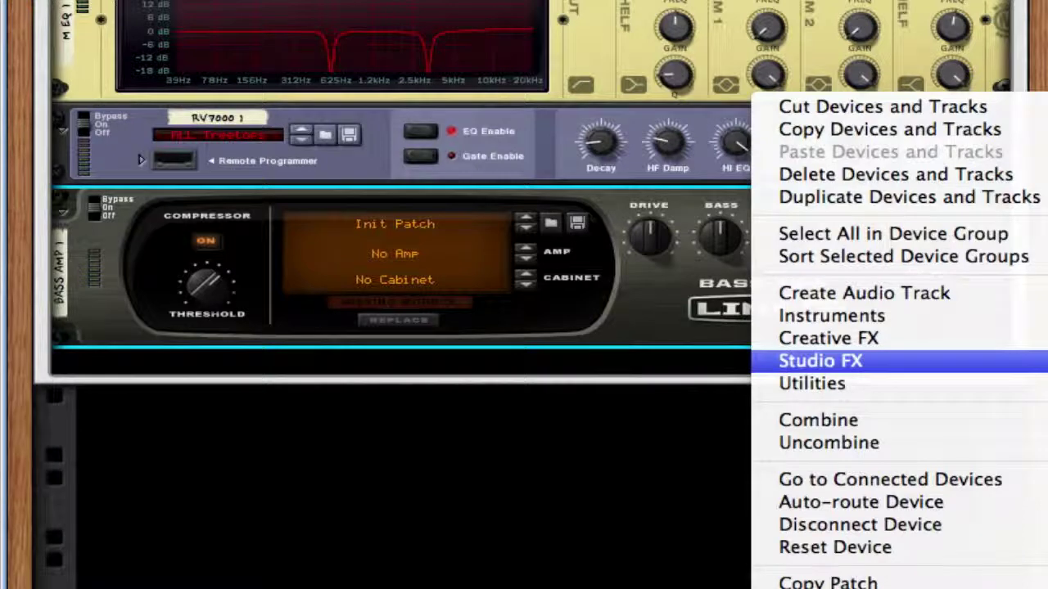
left_click(1047, 361)
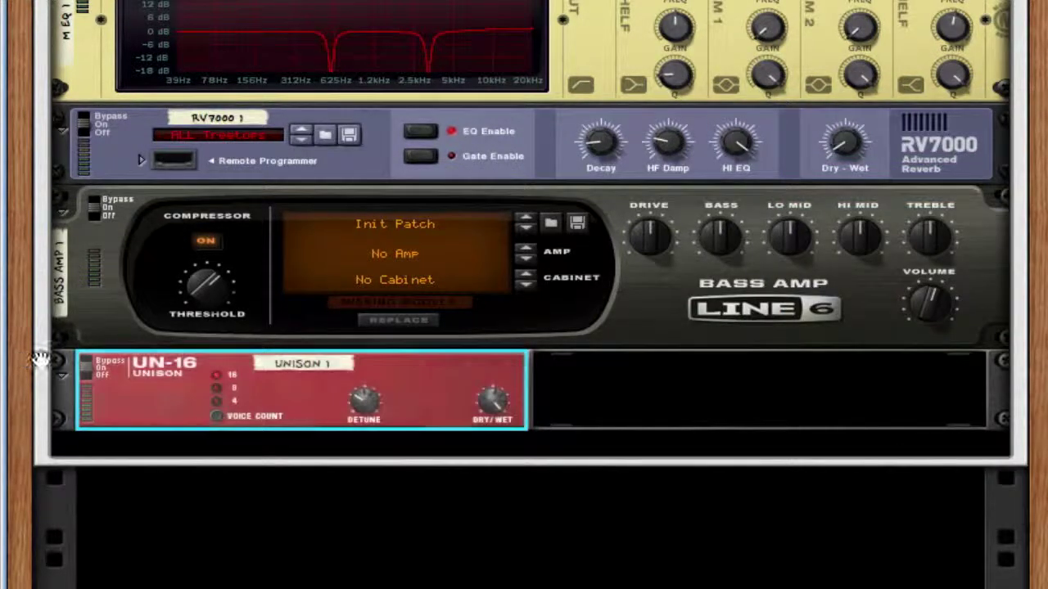
left_click_drag(491, 400, 492, 490)
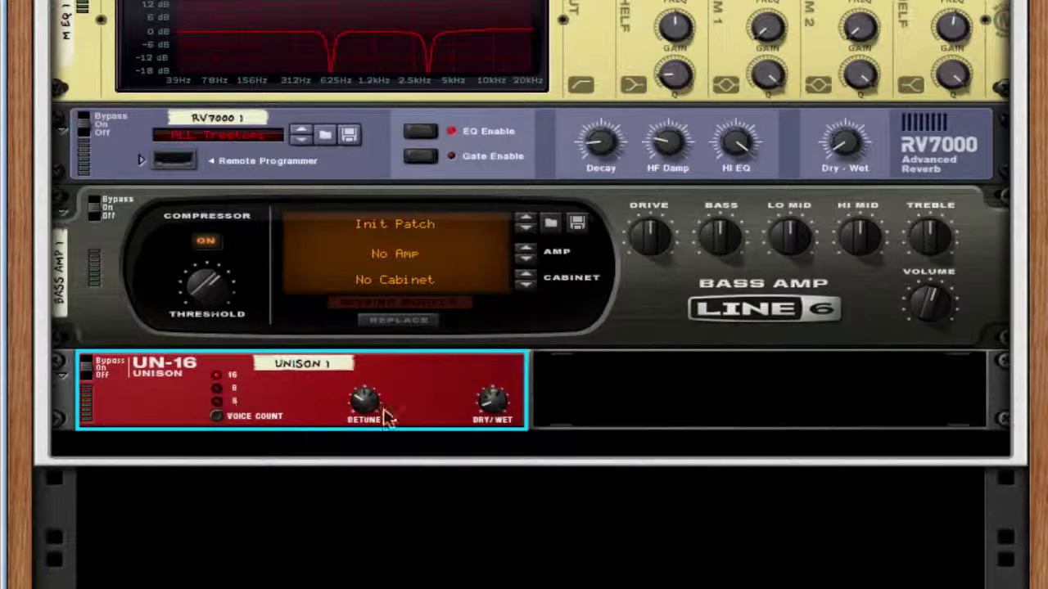
- Add a D-11 Foldback Distortion after the unison and set its amount to 25 and foldback to 44
right_click(395, 378)
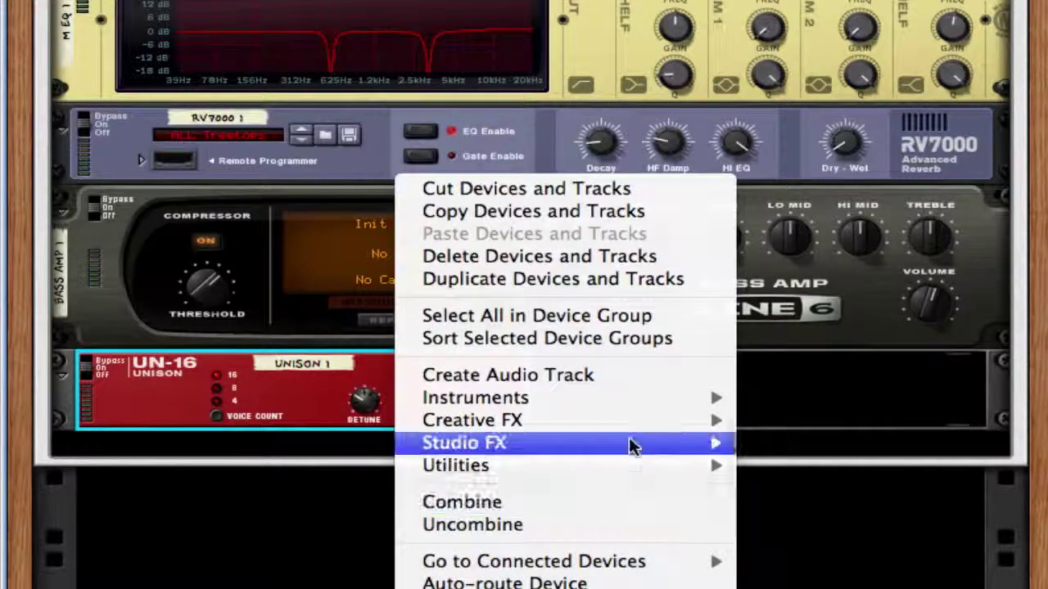
mouse_move(712, 442)
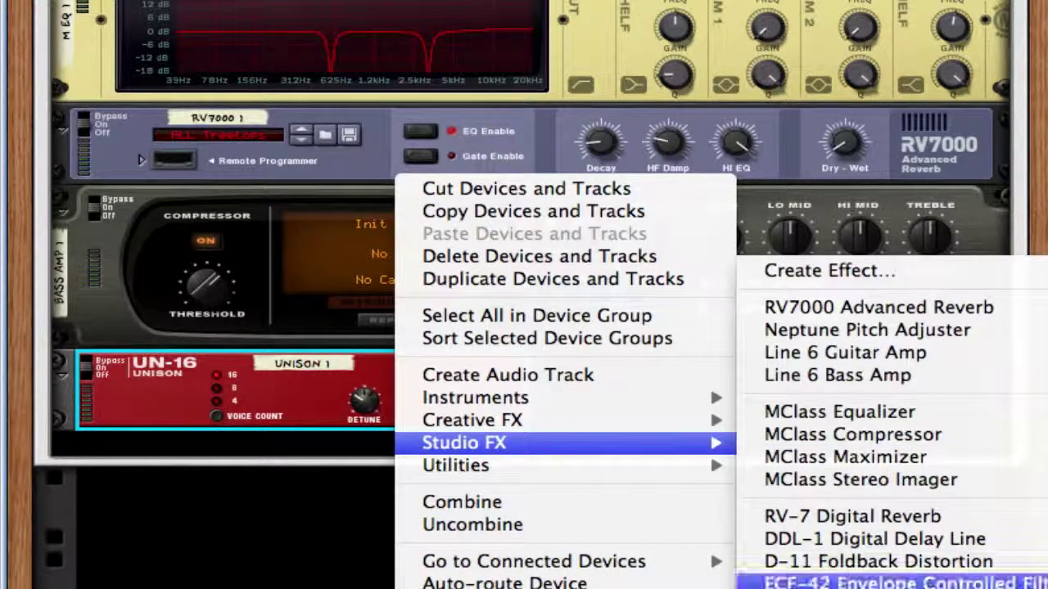
left_click(1000, 565)
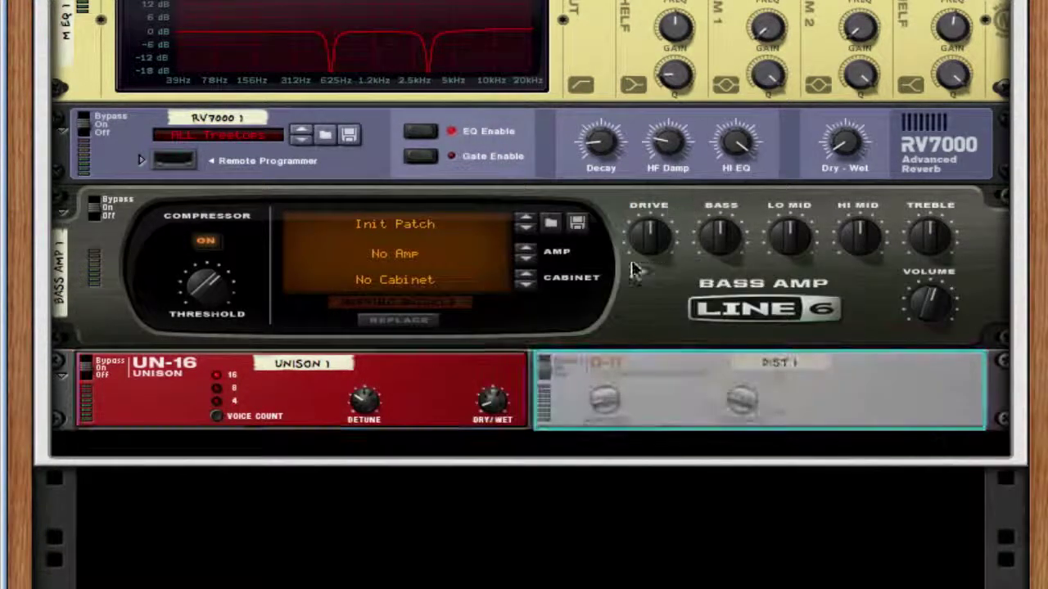
mouse_move(612, 396)
left_click_drag(612, 395, 612, 383)
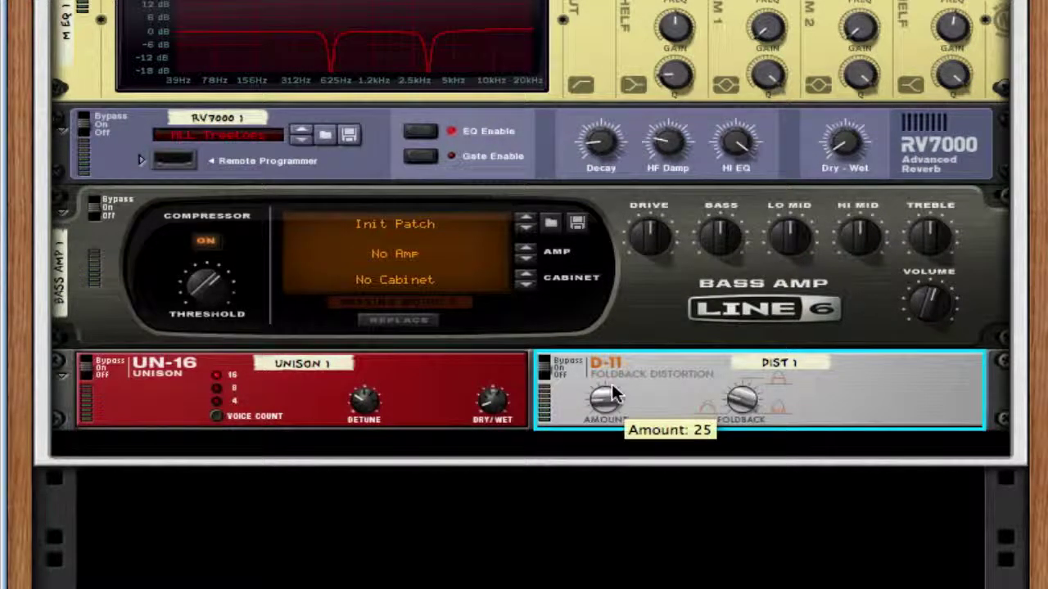
left_click_drag(738, 401, 739, 374)
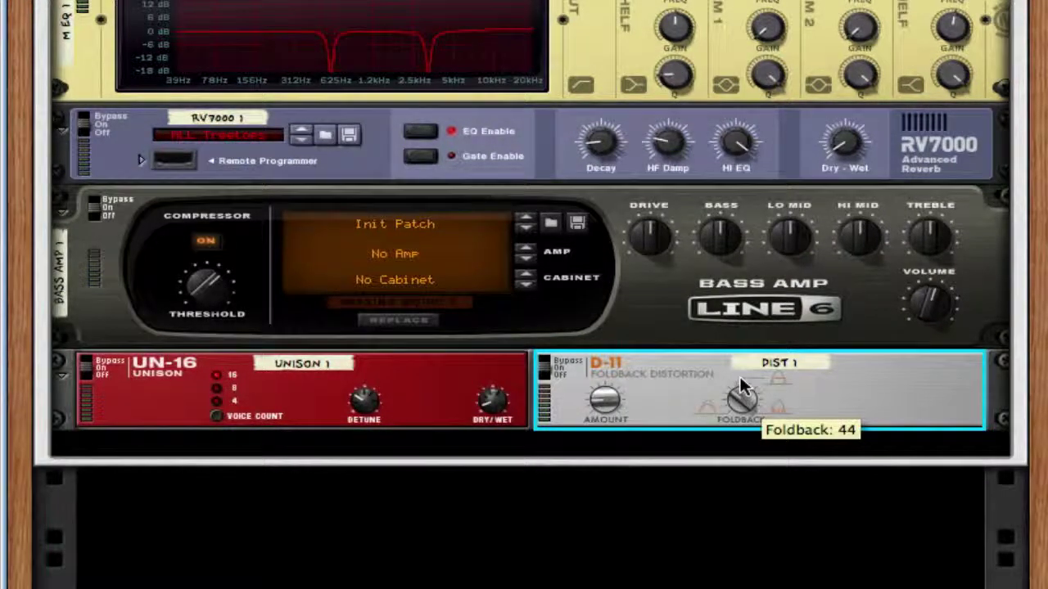
- Add a second UN-16 Unison after the distortion and lower its dry/wet mix and detune
right_click(858, 386)
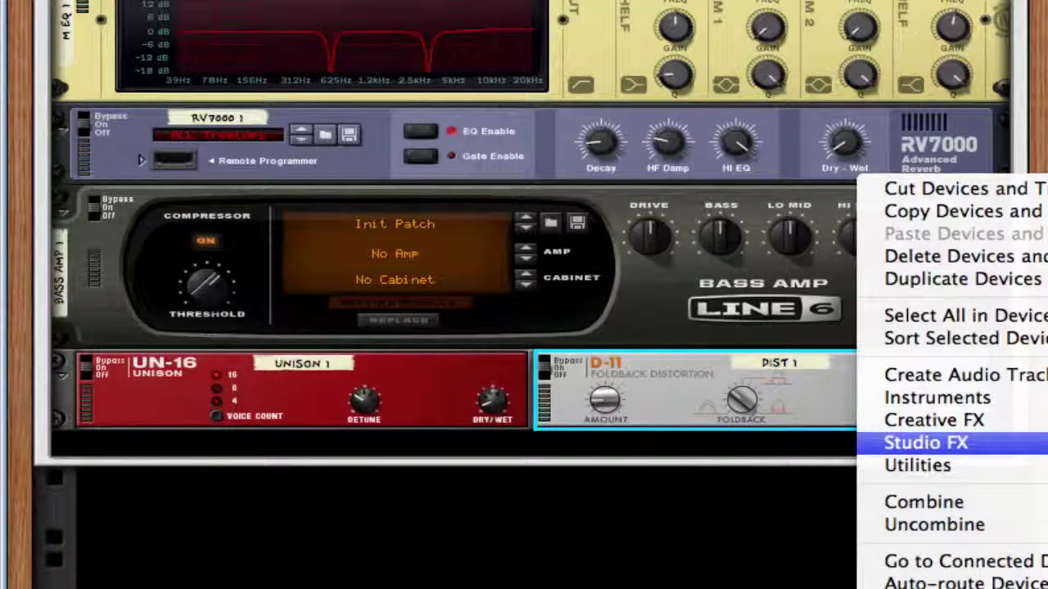
left_click(1047, 483)
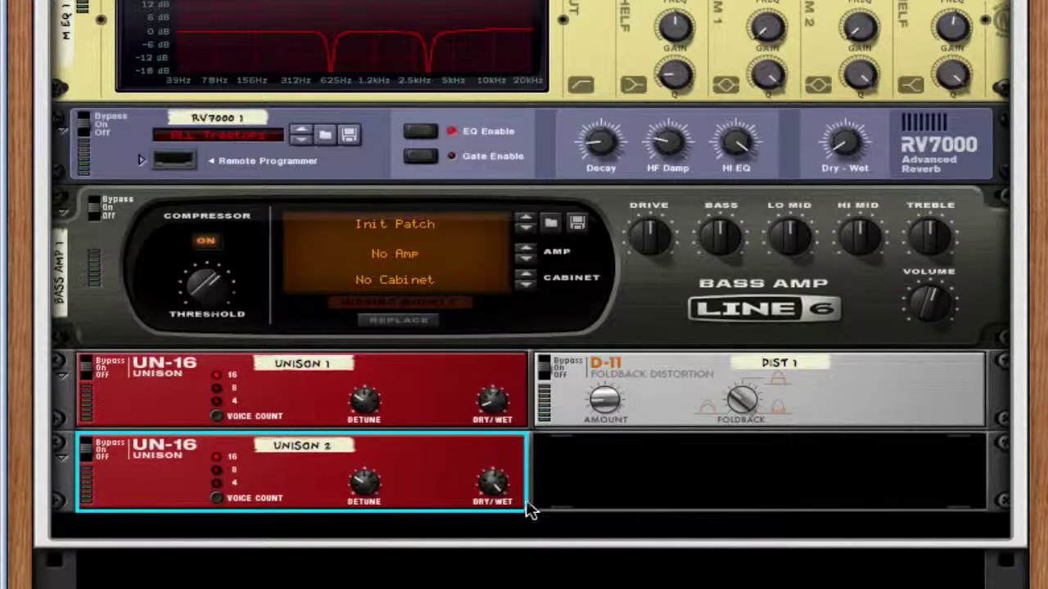
left_click_drag(492, 481, 491, 491)
left_click_drag(370, 483, 376, 545)
- Add an MClass Maximizer with its limiter off and release on Auto, and enable Soft Clip with a high amount
right_click(416, 459)
mouse_move(631, 441)
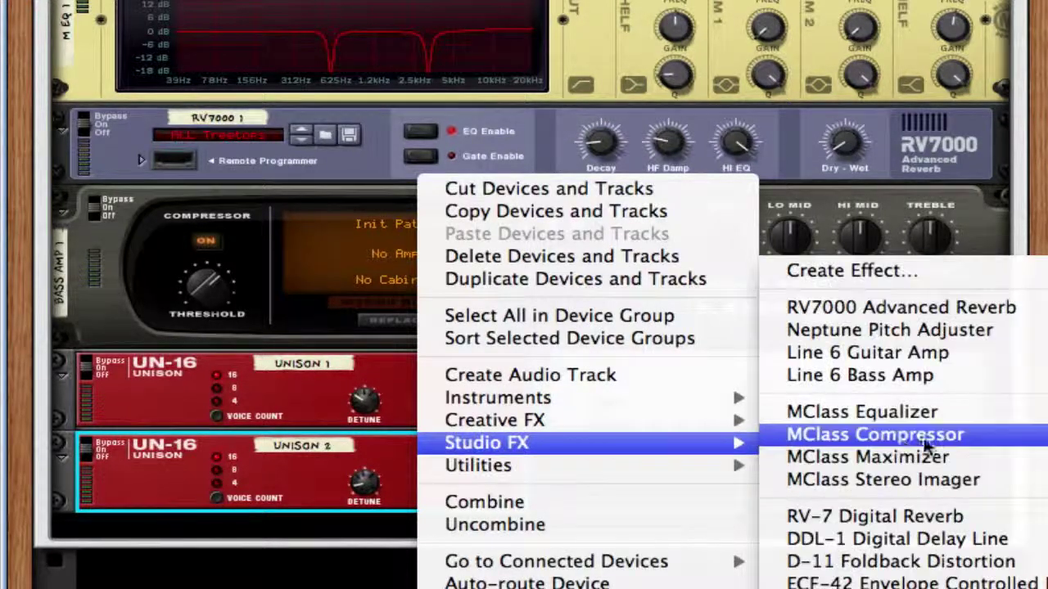
left_click(925, 451)
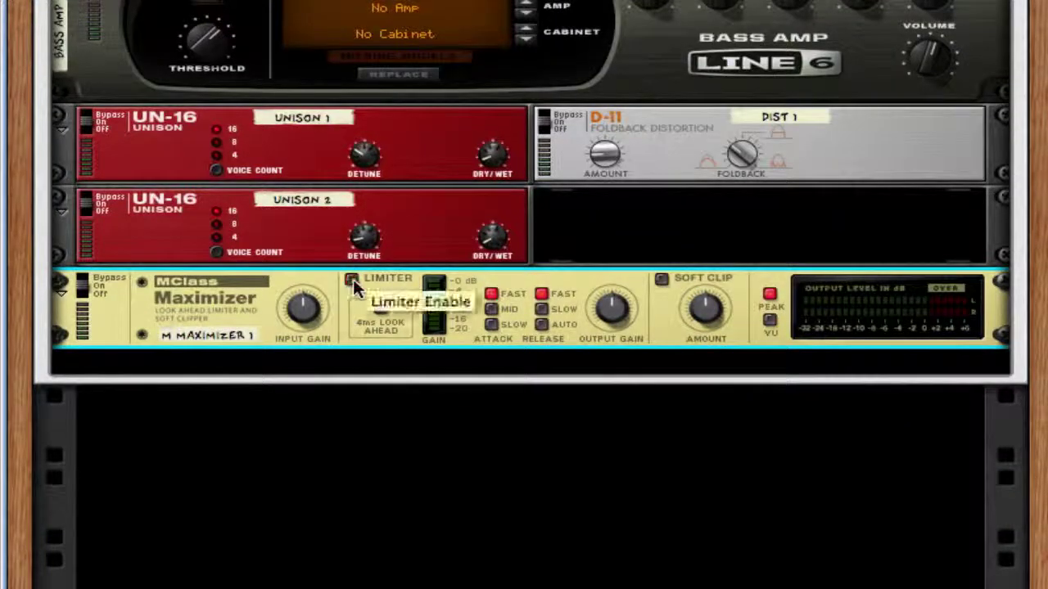
left_click(350, 279)
left_click(540, 324)
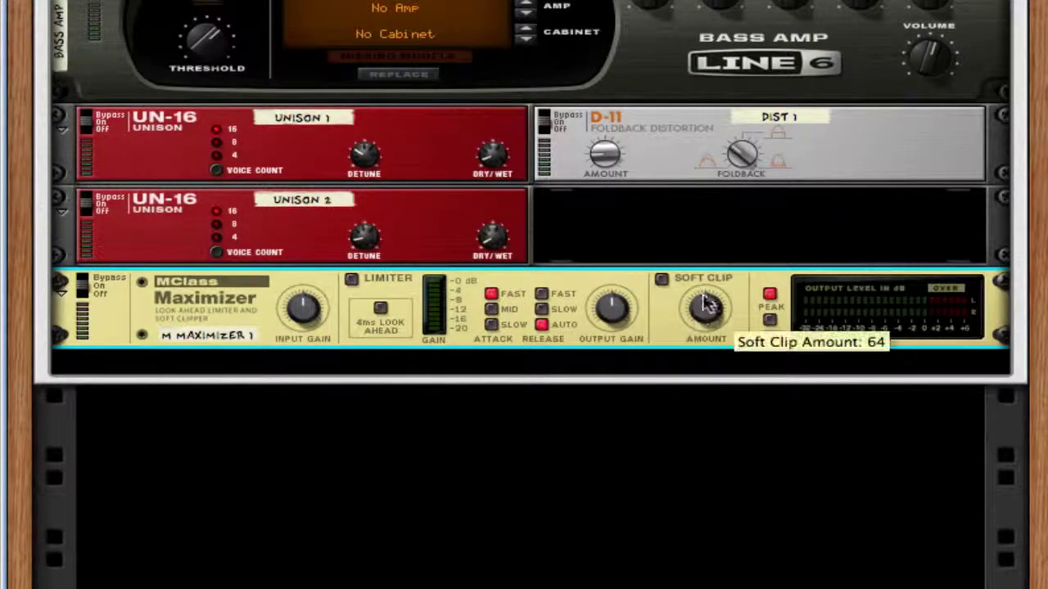
left_click_drag(705, 305, 709, 297)
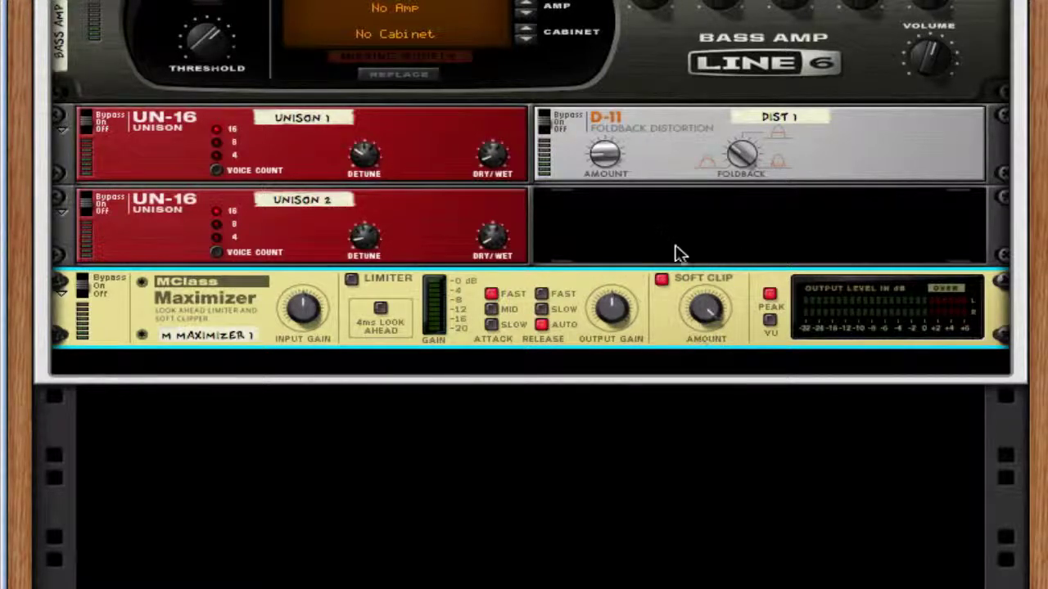
- Switch off Filter A on the Malström synthesizer
scroll(705, 261, "up", 10)
scroll(702, 260, "up", 5)
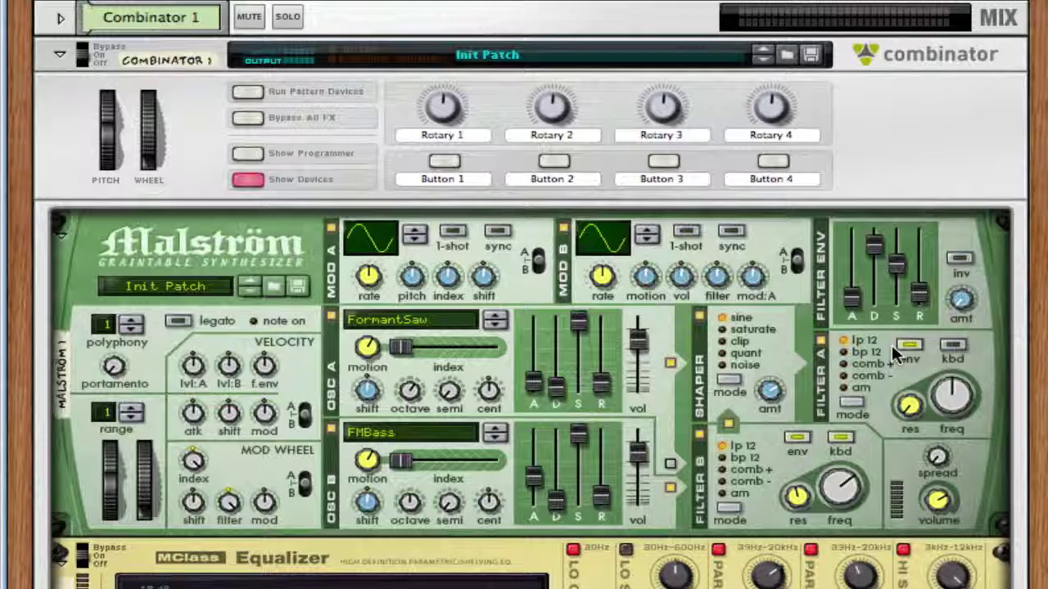
left_click(820, 340)
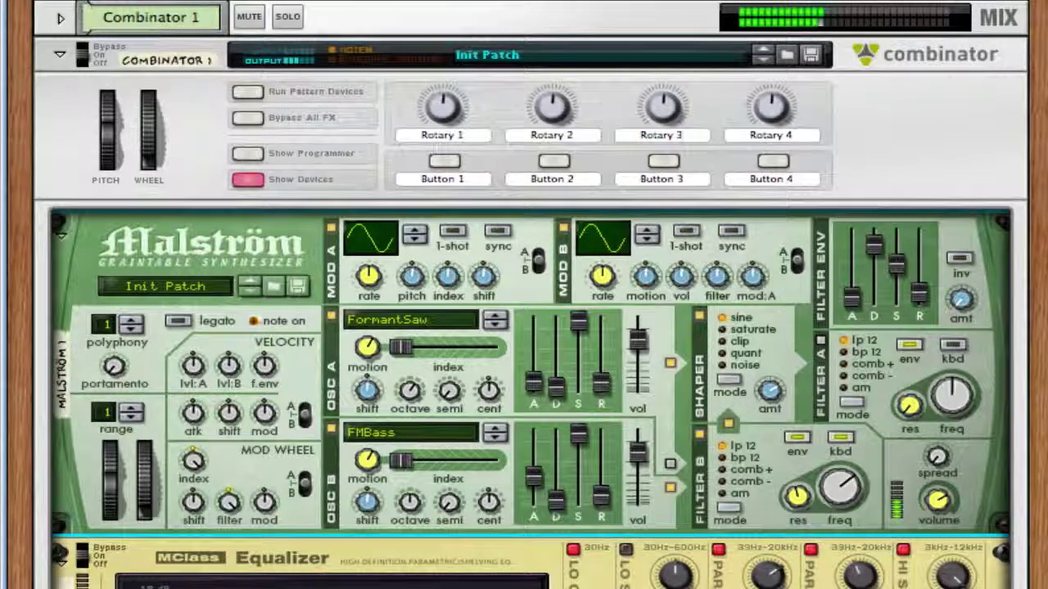